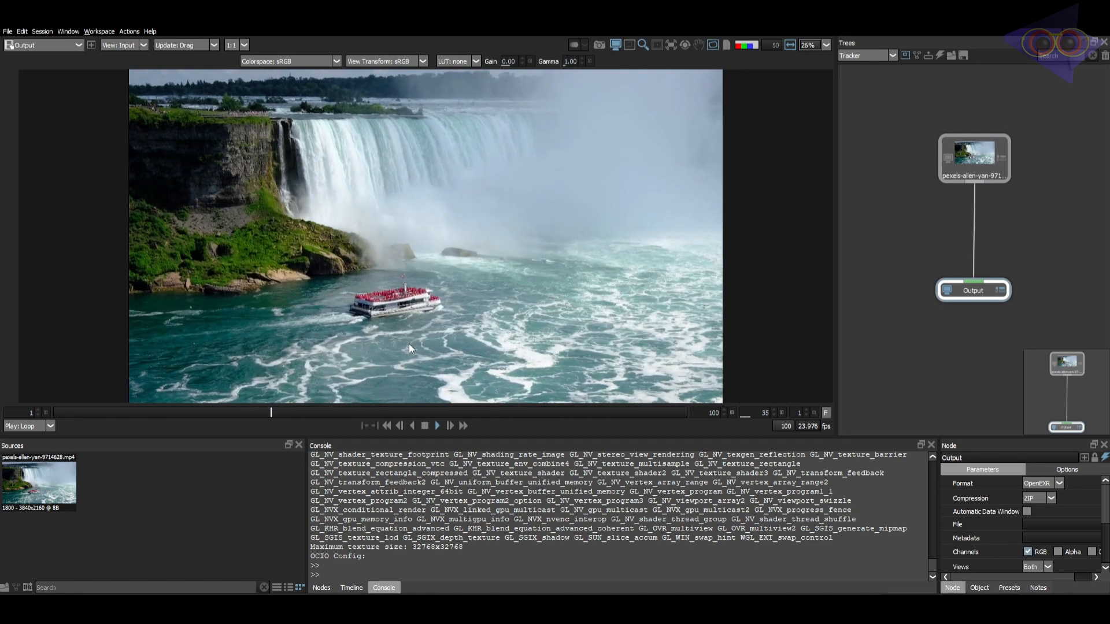
Step: Insert a Roto node between the source clip and the Output node
left_click(322, 587)
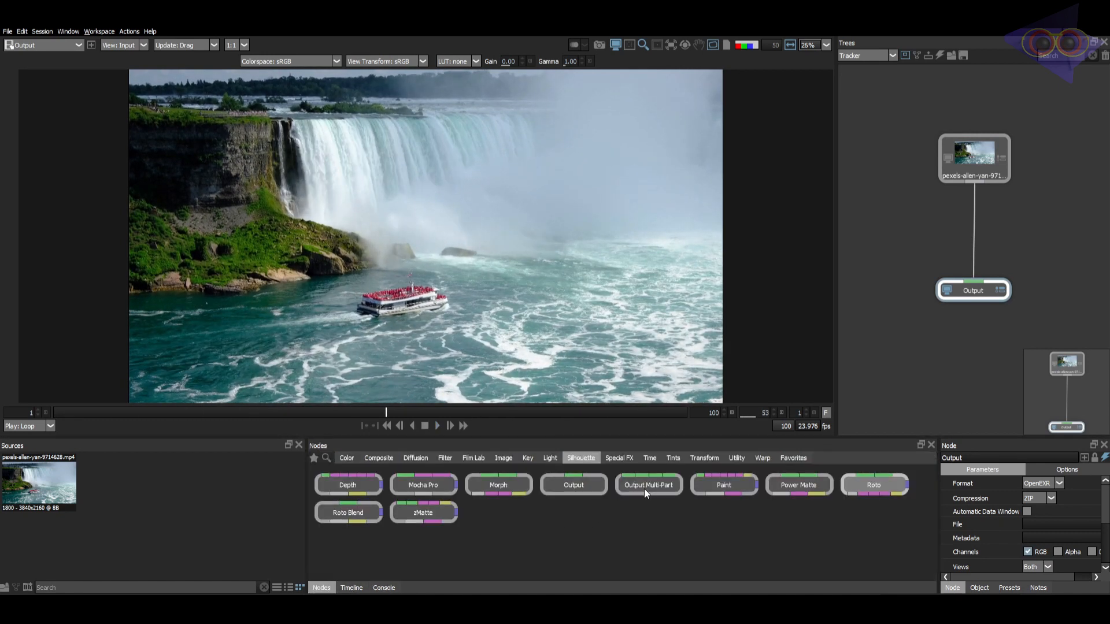
left_click_drag(882, 484, 986, 226)
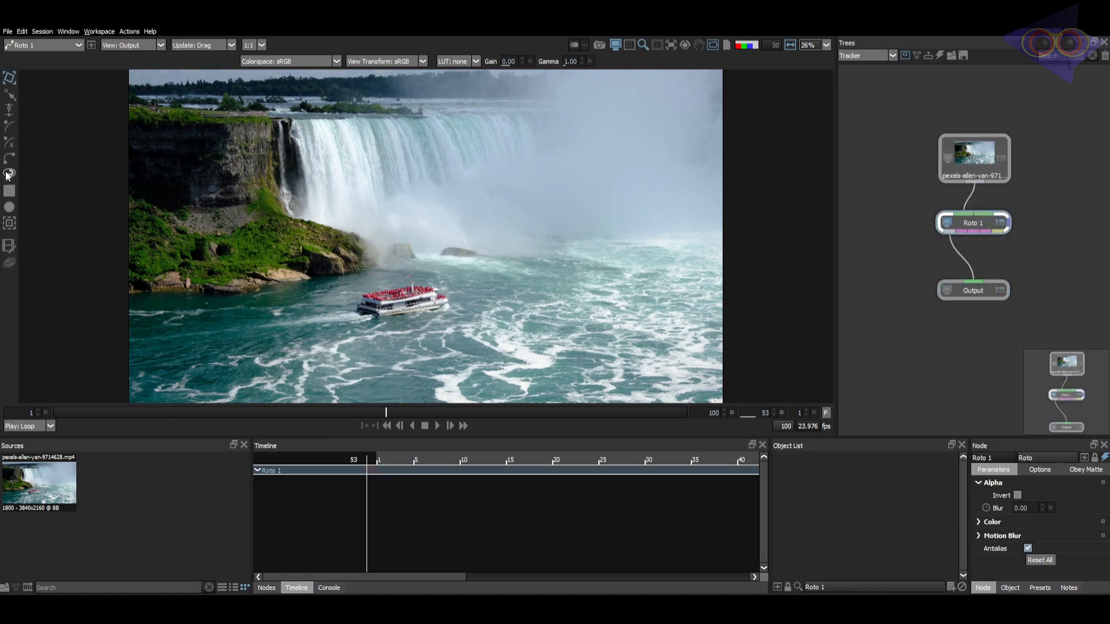
Step: Draw a closed Bezier shape around the tour boat at frame 1
left_click(8, 159)
scroll(380, 315, "up", 6)
middle_click_drag(469, 299, 438, 305)
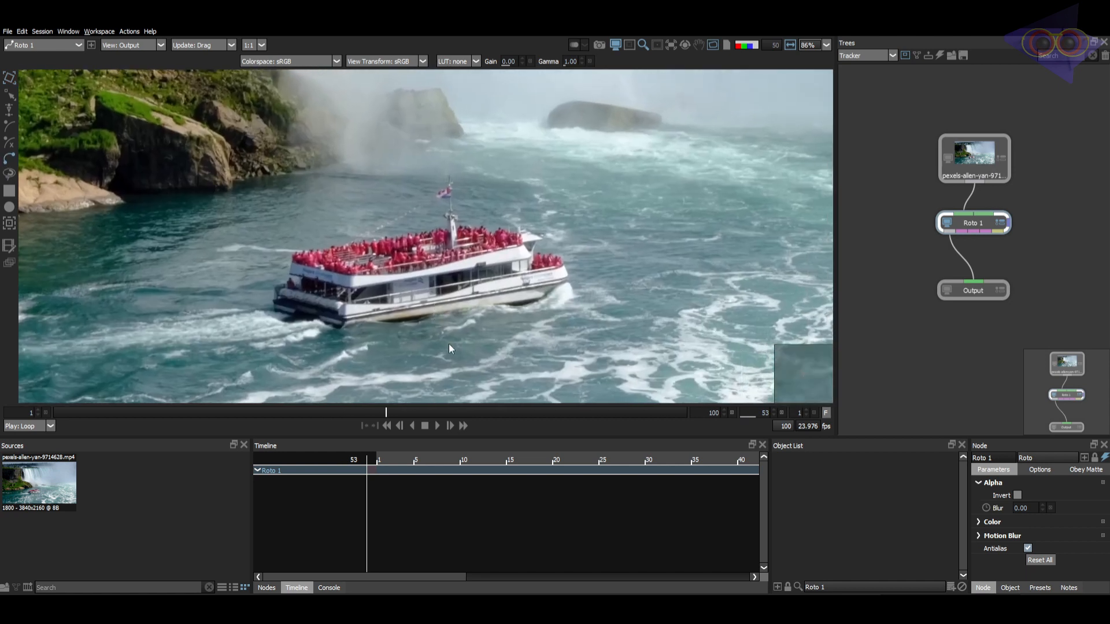
left_click_drag(380, 417, 53, 414)
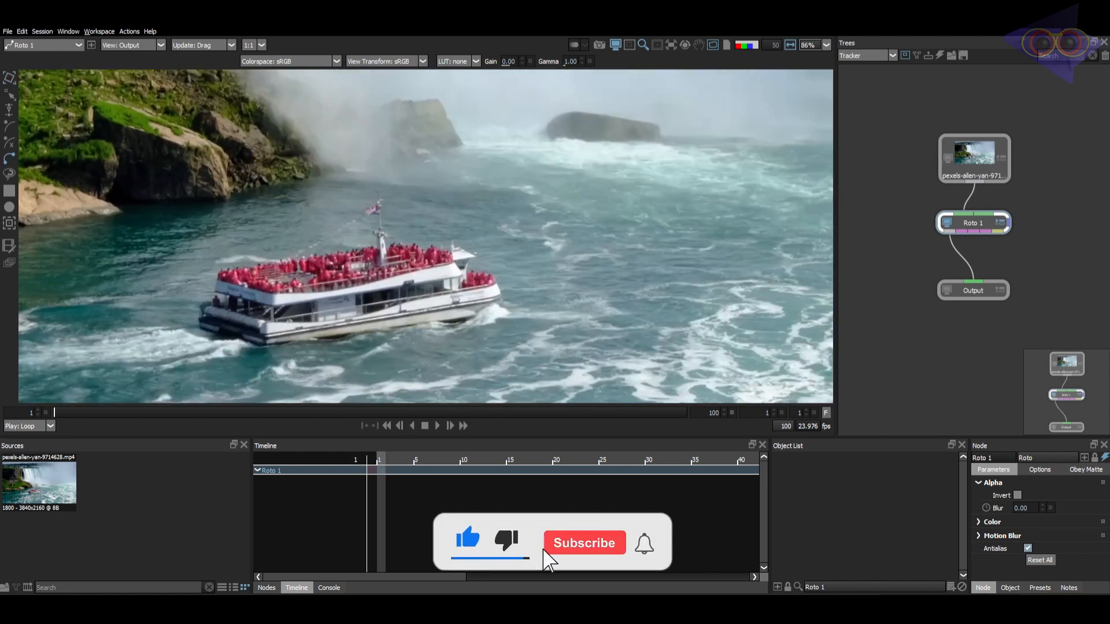
left_click(210, 264)
left_click(263, 256)
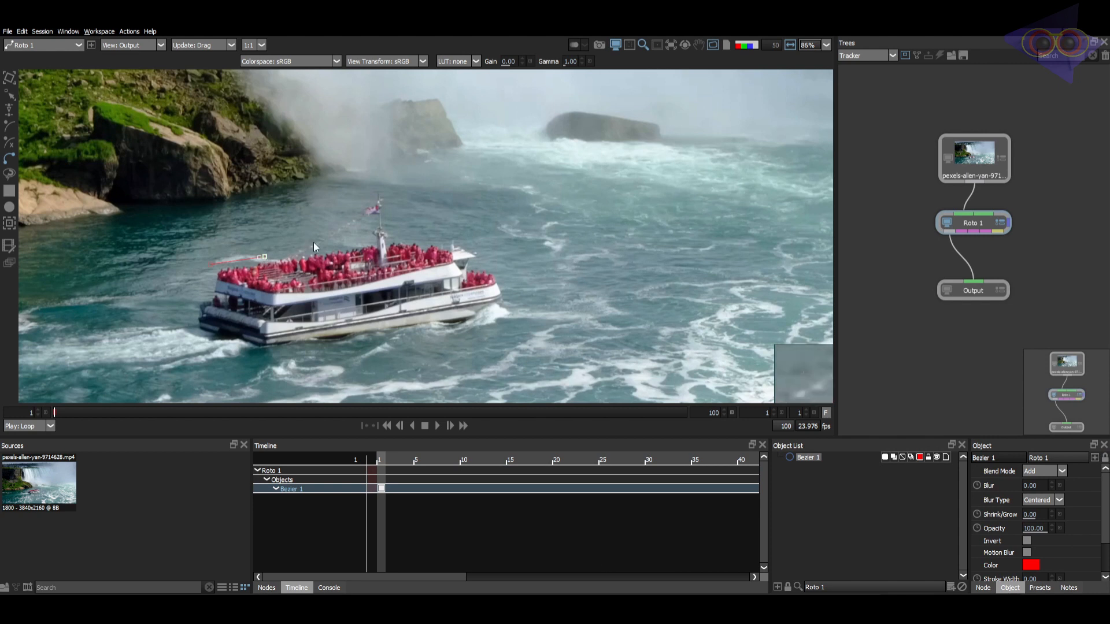
left_click(324, 248)
left_click(425, 239)
left_click(476, 247)
left_click(504, 288)
left_click(264, 344)
left_click(199, 321)
left_click(211, 264)
scroll(402, 282, "down", 2)
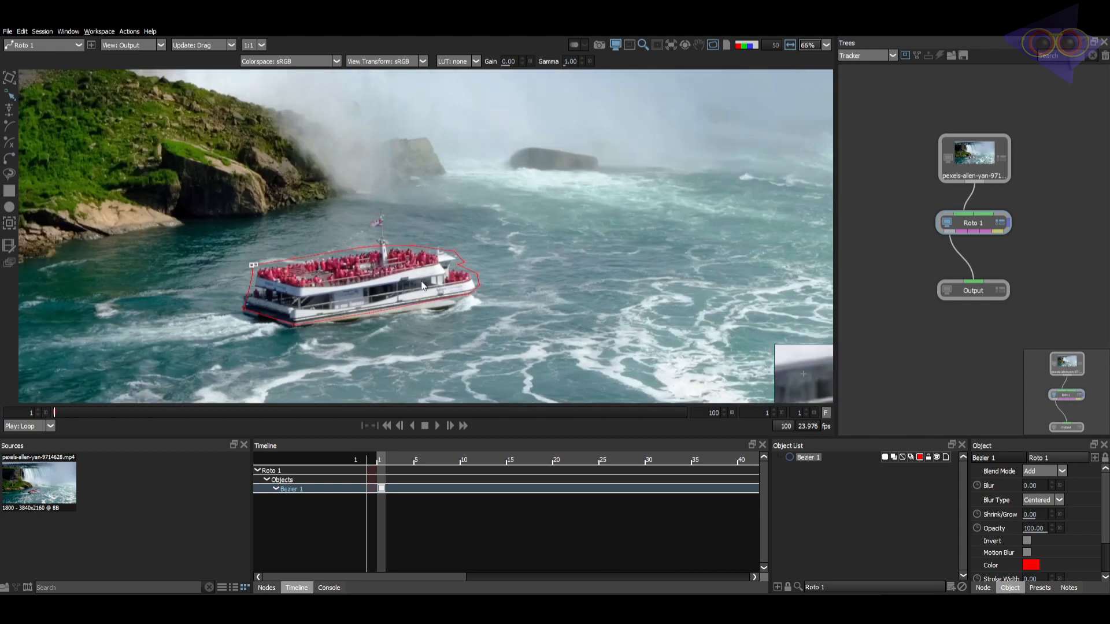
middle_click_drag(371, 297, 383, 315)
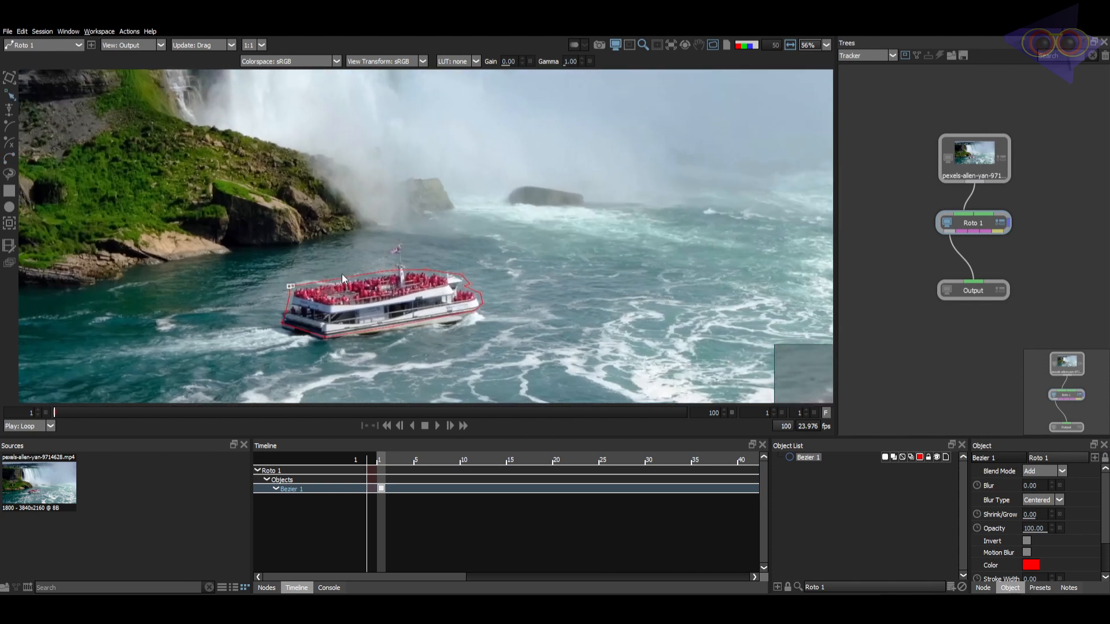
Step: Track the boat shape forward to frame 100 with the Mocha Tracker, Shear and Perspective off, and scrub back to frame 1 to check it
left_click(9, 224)
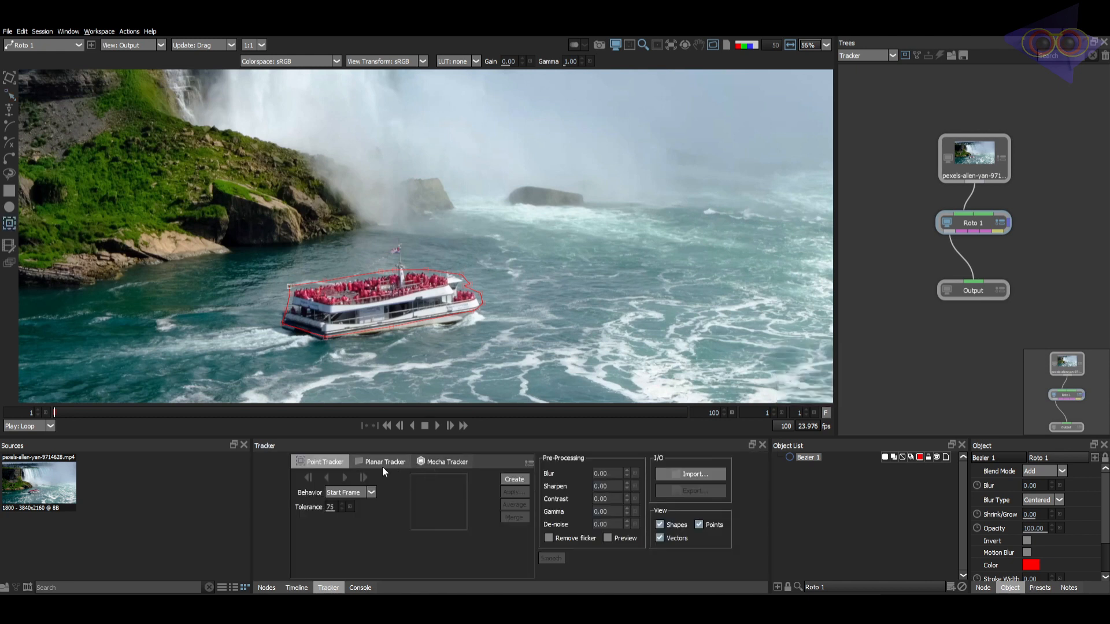
left_click(446, 462)
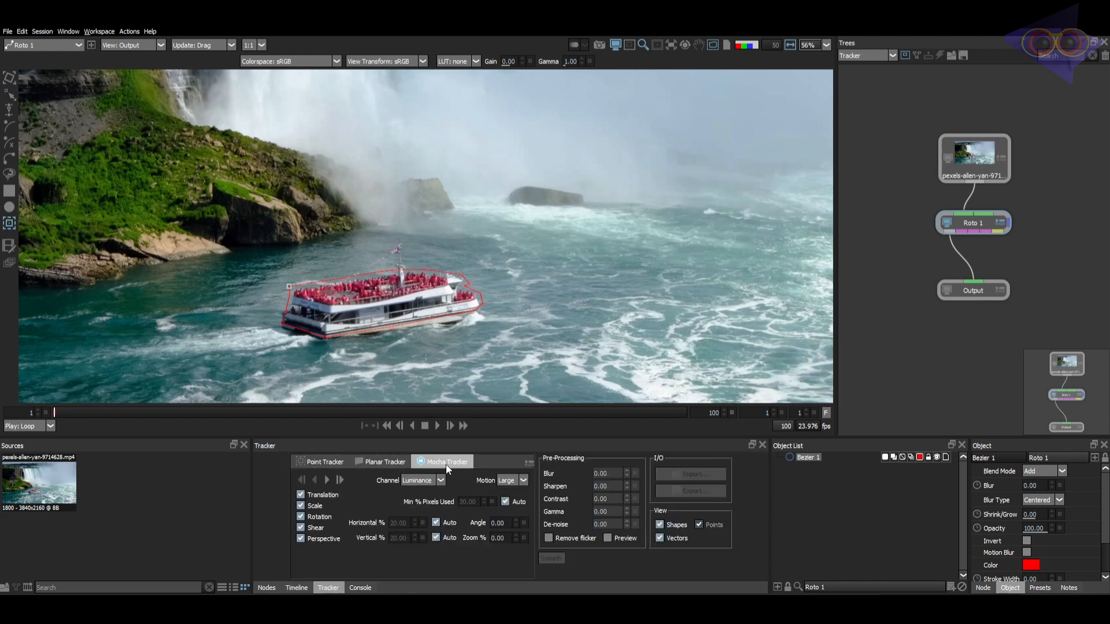
left_click(312, 529)
left_click(327, 481)
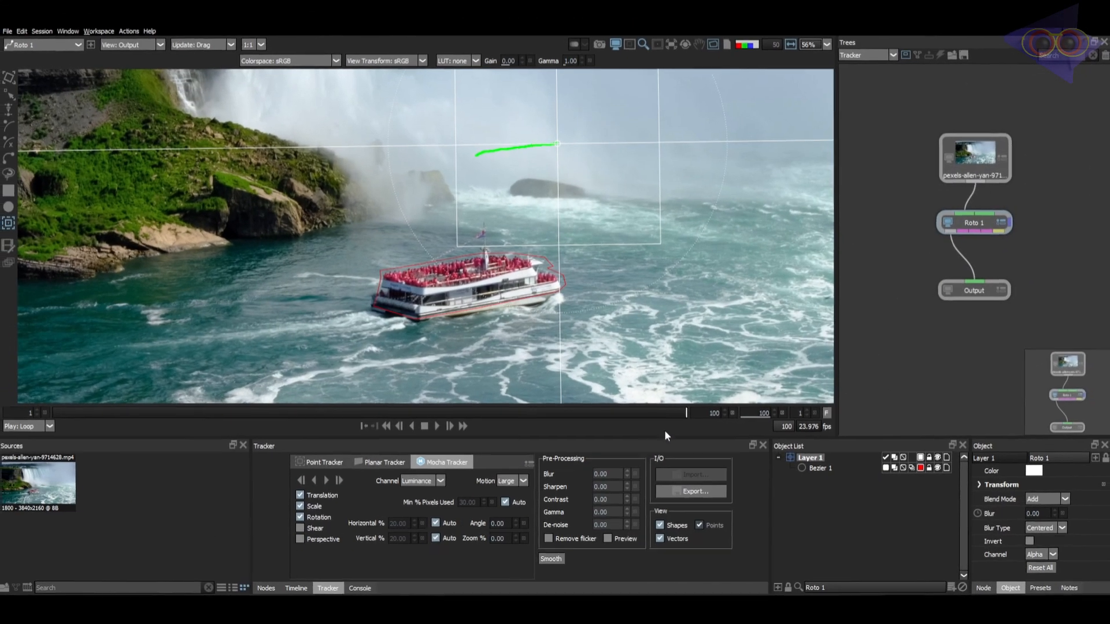
left_click_drag(682, 411, 629, 406)
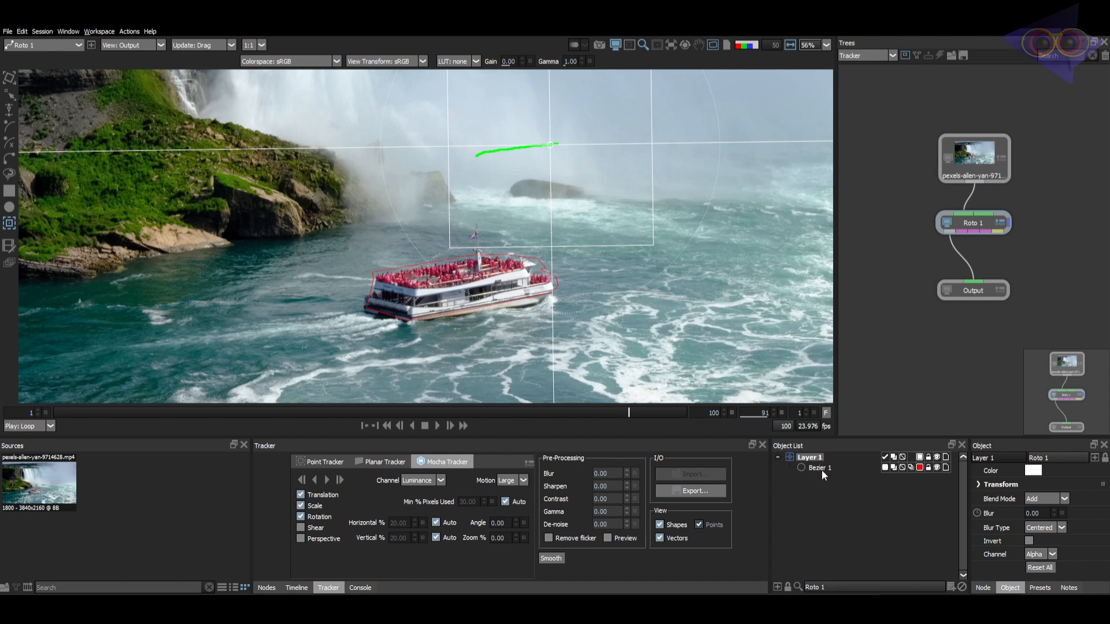
left_click_drag(628, 413, 40, 419)
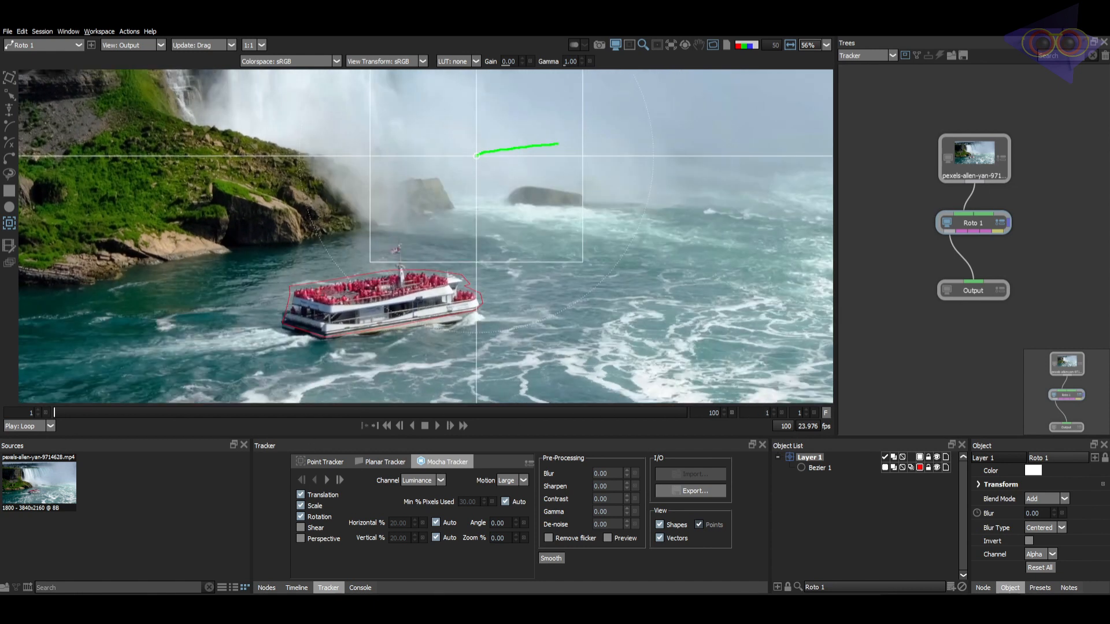
Step: Create Point Tracker trackers from the boat Bezier's points at frame 1
scroll(488, 300, "up", 1)
key("r")
left_click(459, 274)
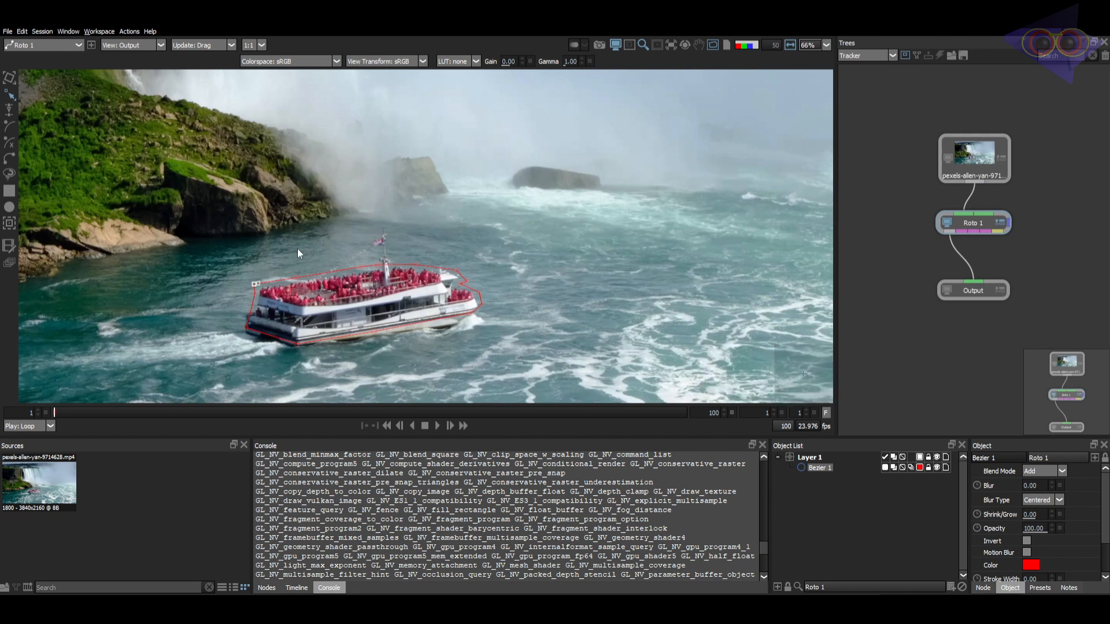
left_click(10, 223)
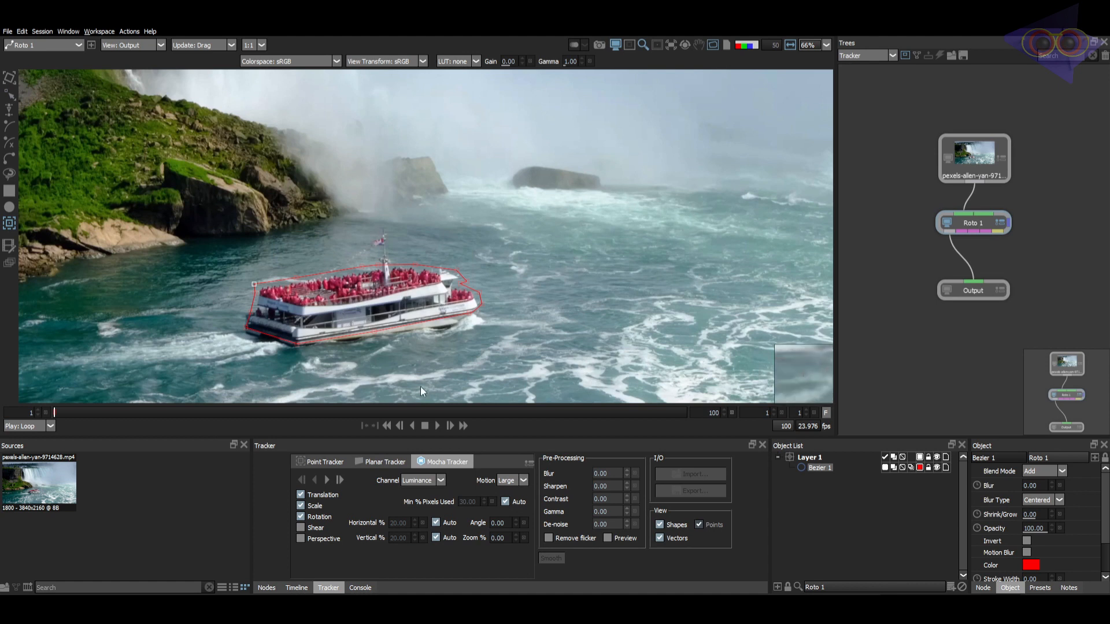
scroll(271, 286, "up", 3)
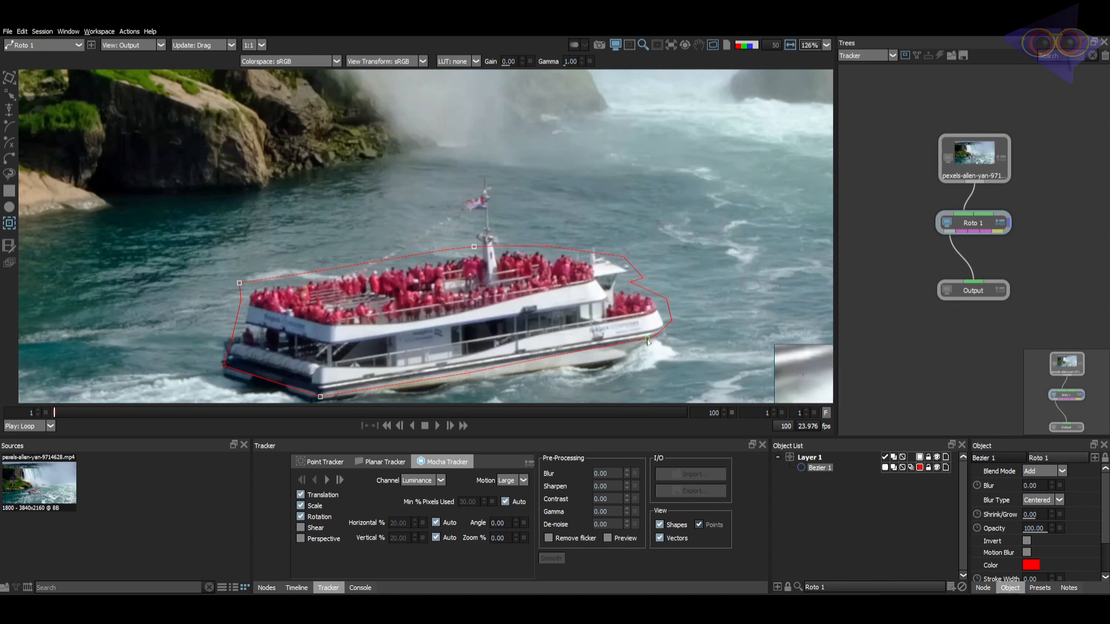
scroll(461, 257, "down", 2)
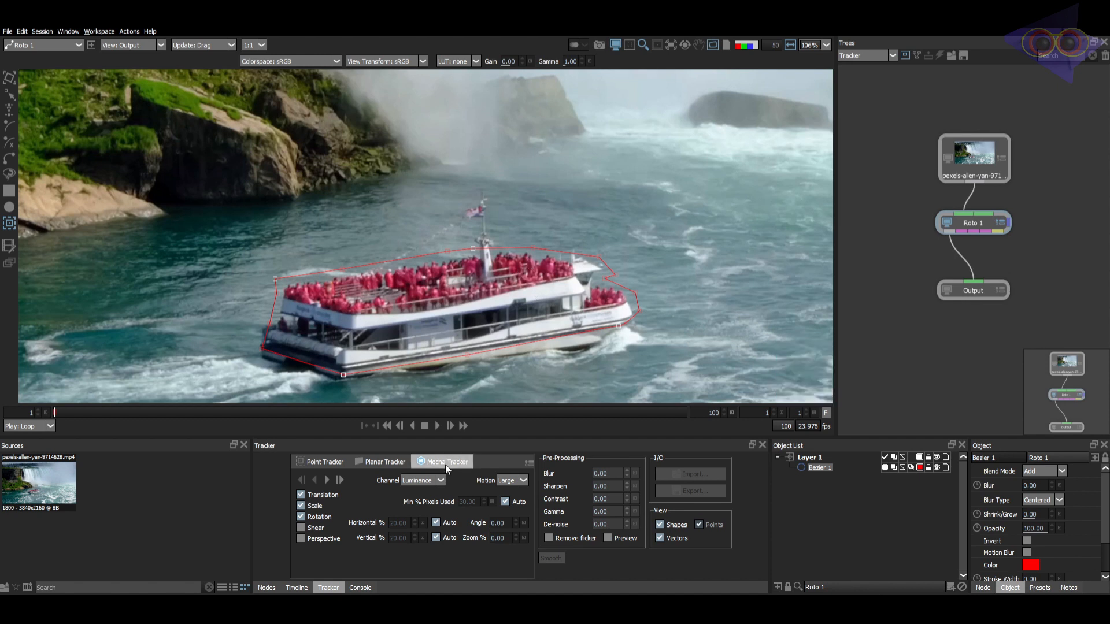
left_click(327, 462)
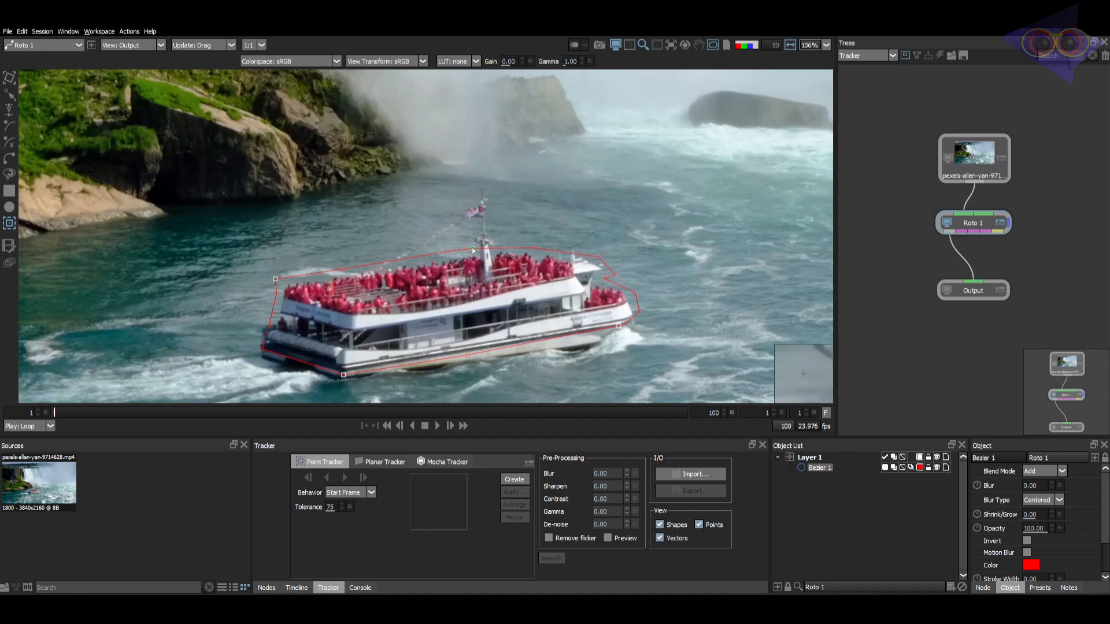
right_click(473, 247)
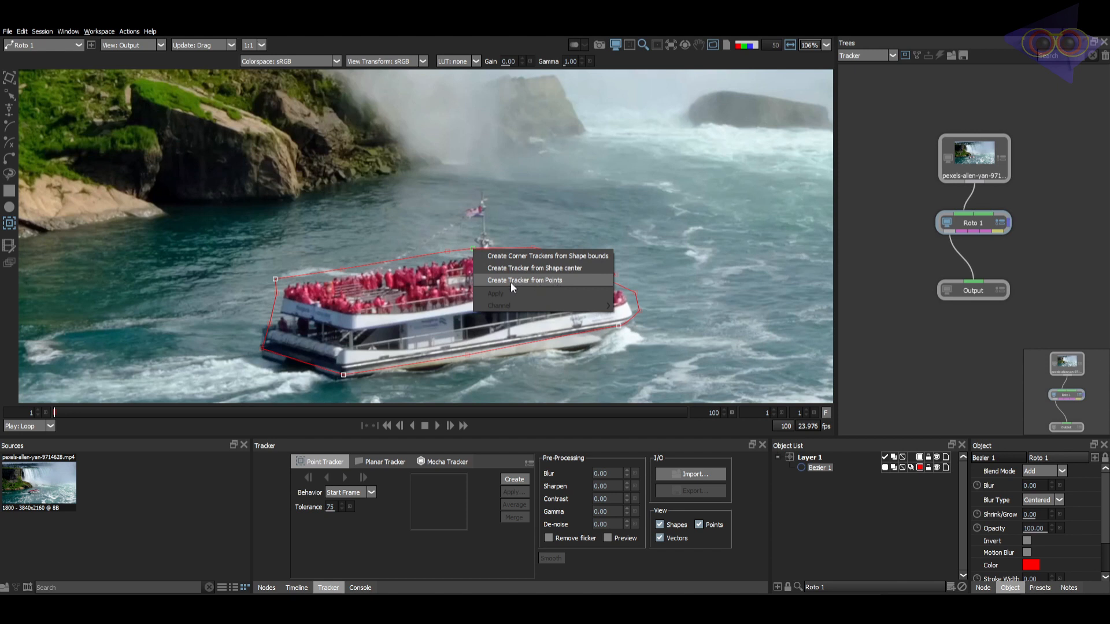
left_click(556, 281)
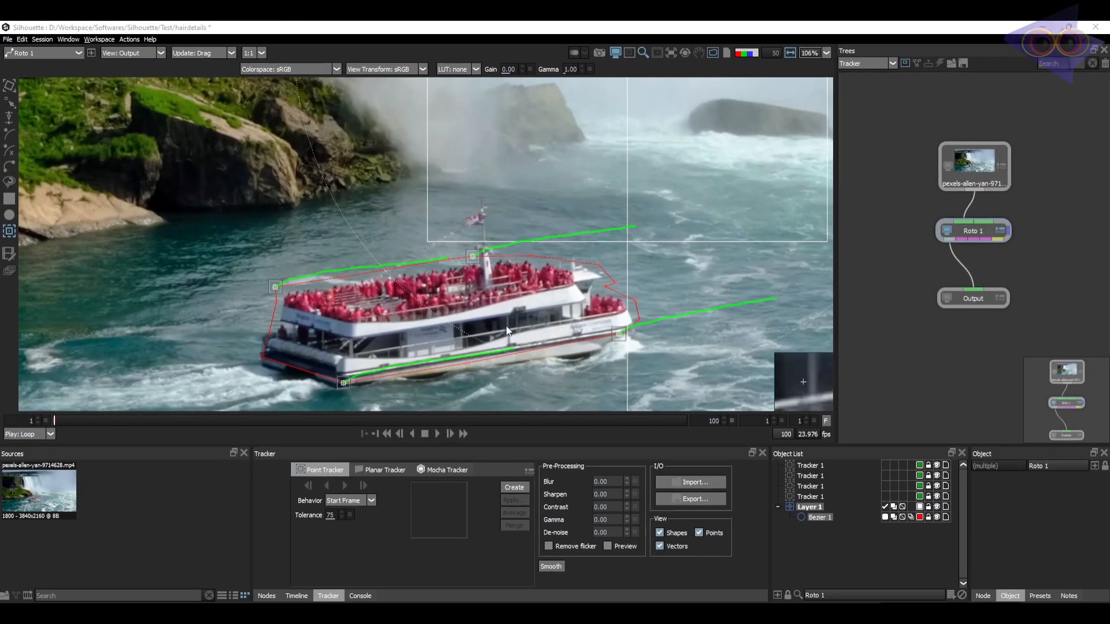
Step: Select Layer 1 with the tracked boat Bezier and export it as Nuke 9+ Shapes
left_click(612, 289)
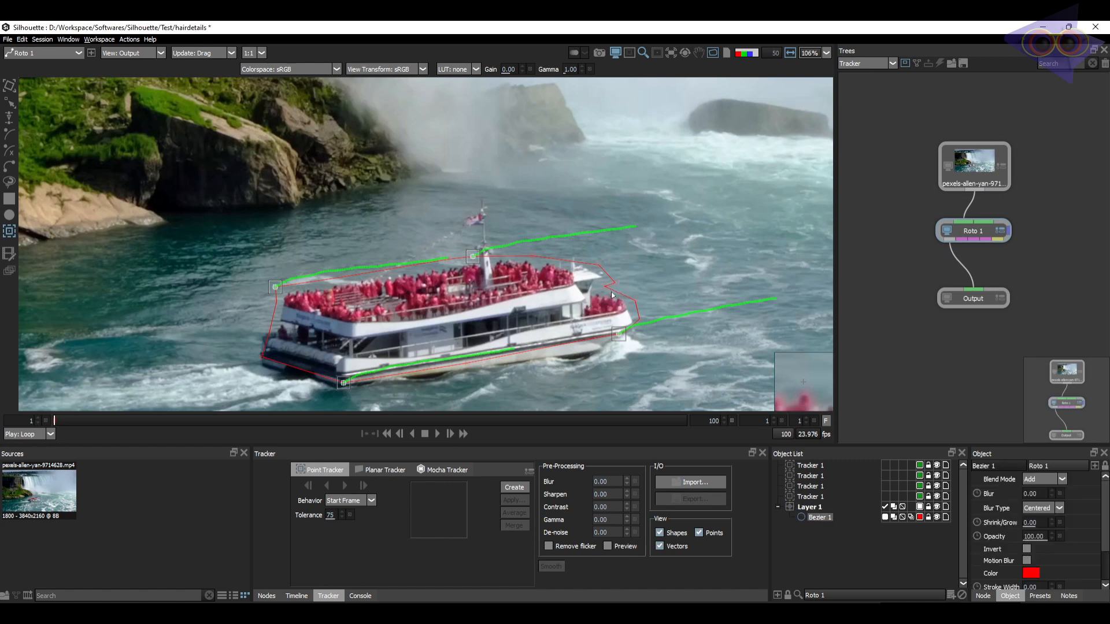
left_click(818, 508)
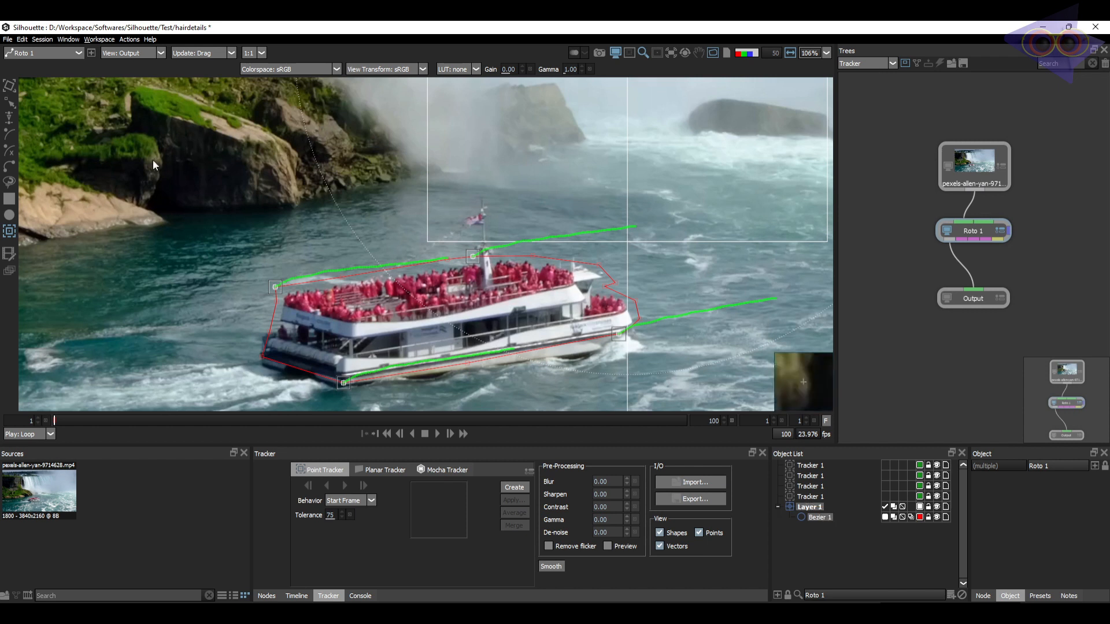
left_click(8, 42)
mouse_move(33, 172)
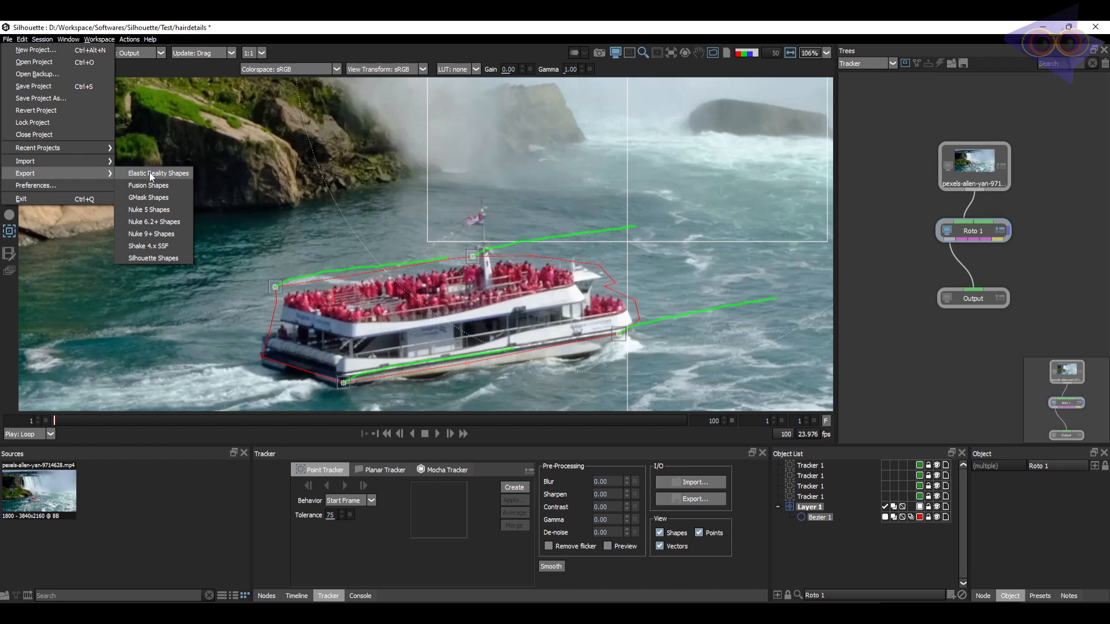
left_click(150, 234)
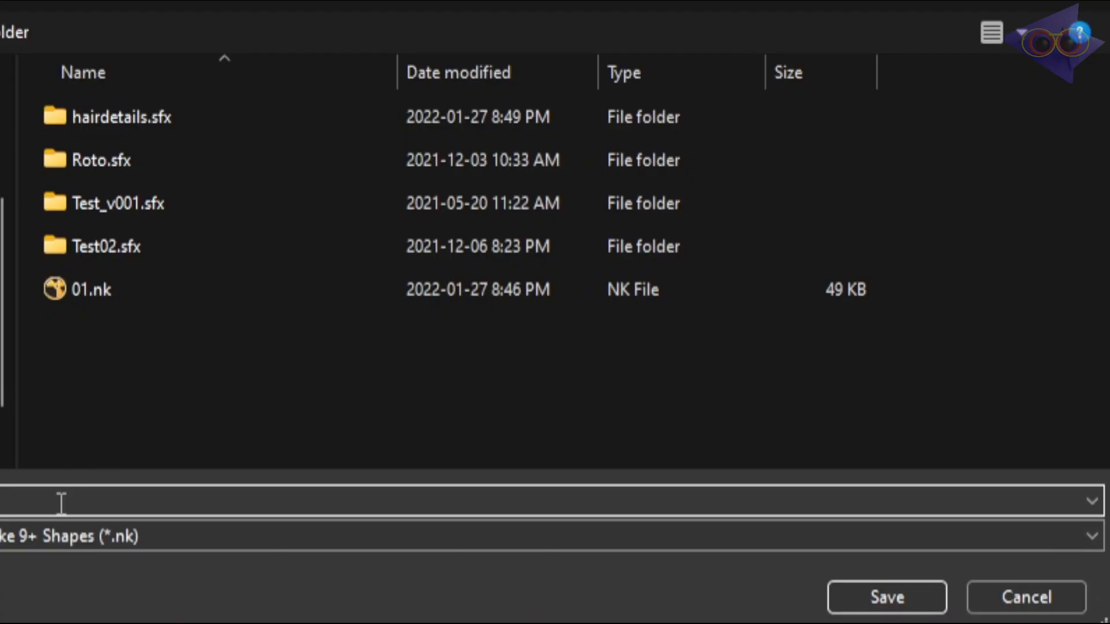
left_click(900, 608)
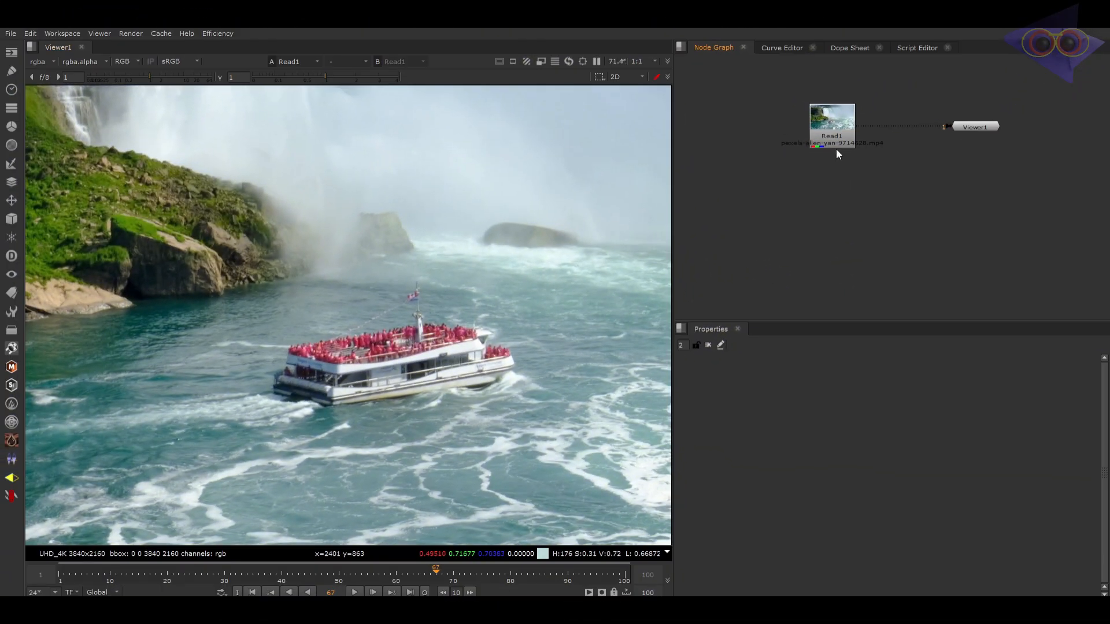
Step: Switch to Nuke and bring the exported .nk shapes file into the Node Graph below the Read1 node
left_click(801, 210)
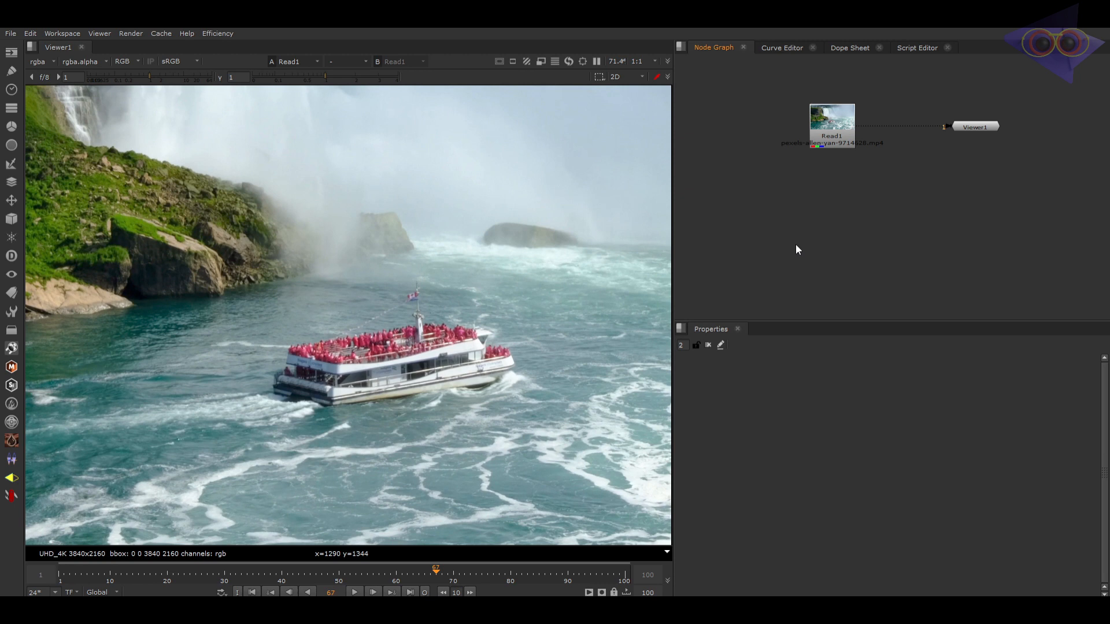
left_click(10, 33)
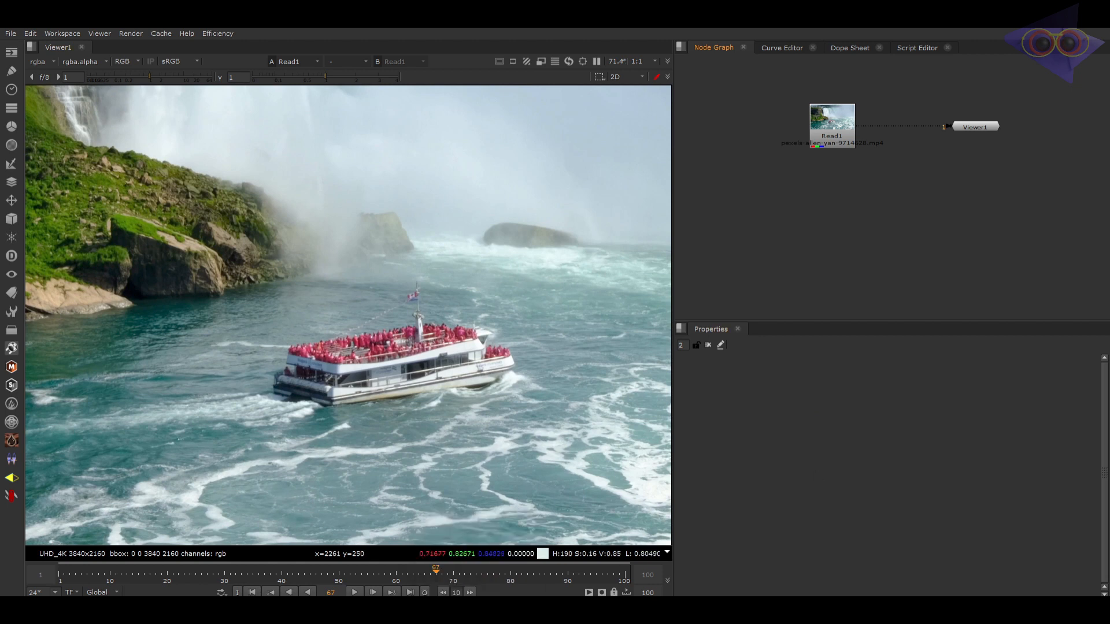
mouse_move(479, 612)
left_click(478, 569)
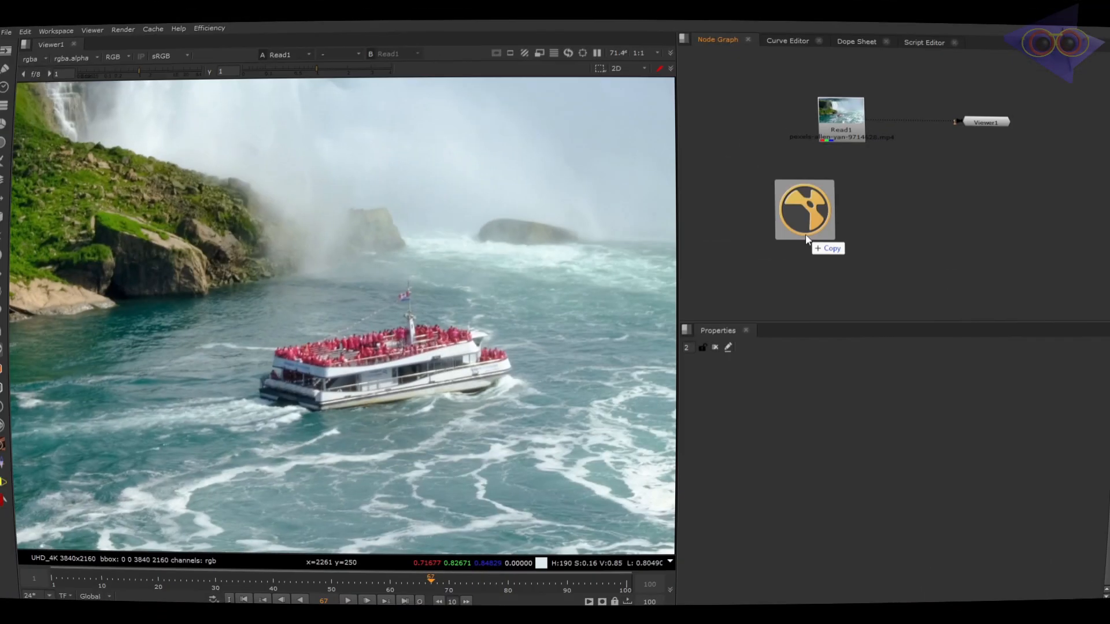
left_click_drag(804, 232, 776, 212)
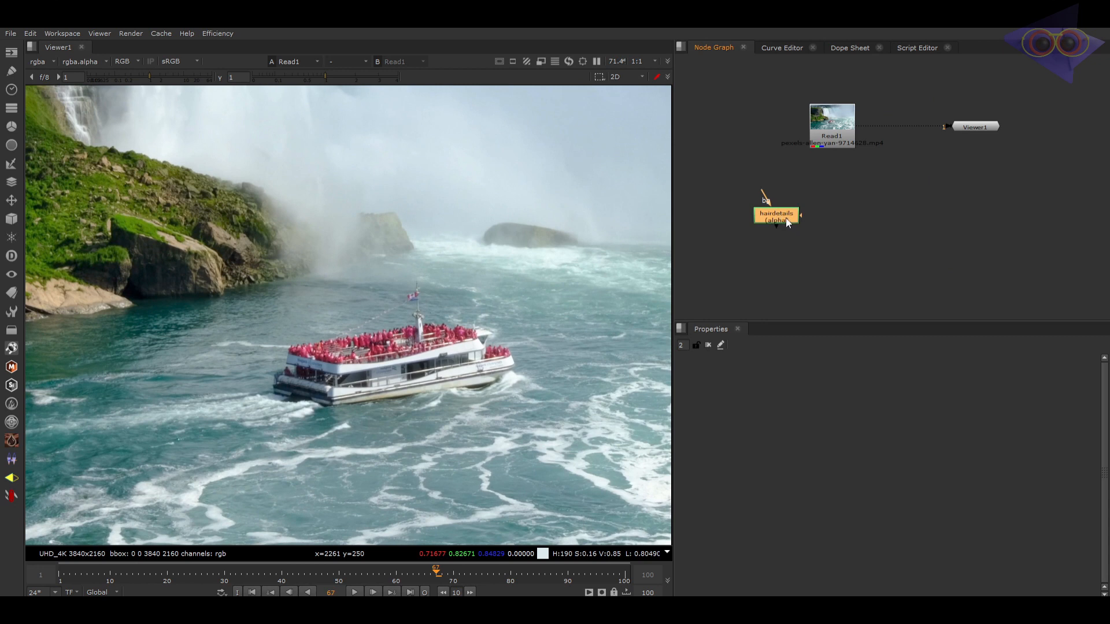
Step: Open the imported hairdetails roto node's properties and examine the boat shape's points at frame 100
double_click(788, 223)
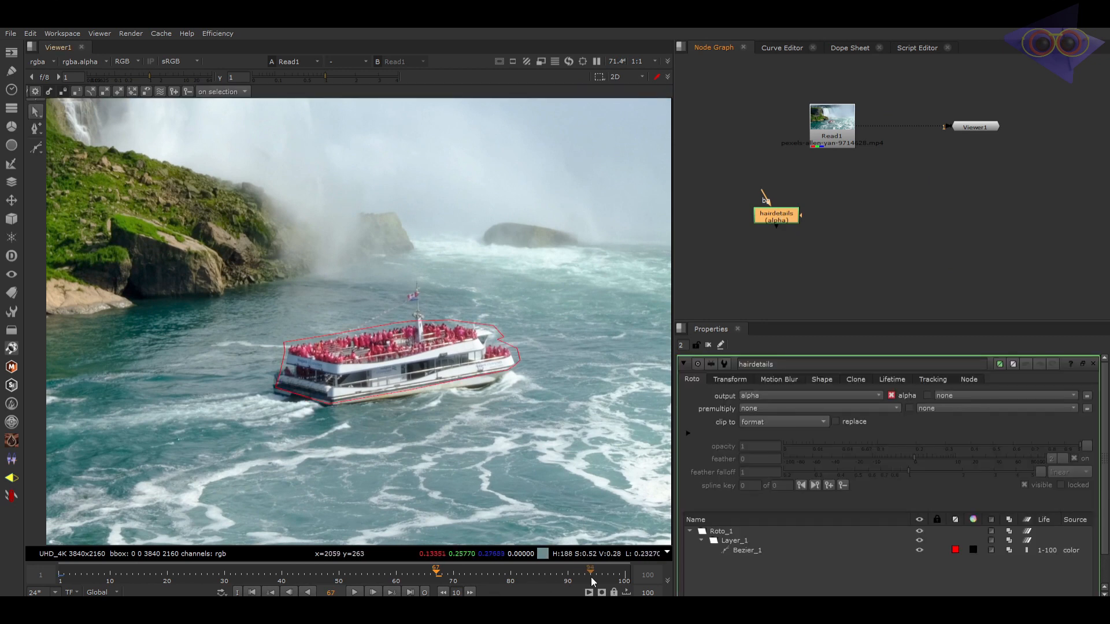
left_click(624, 577)
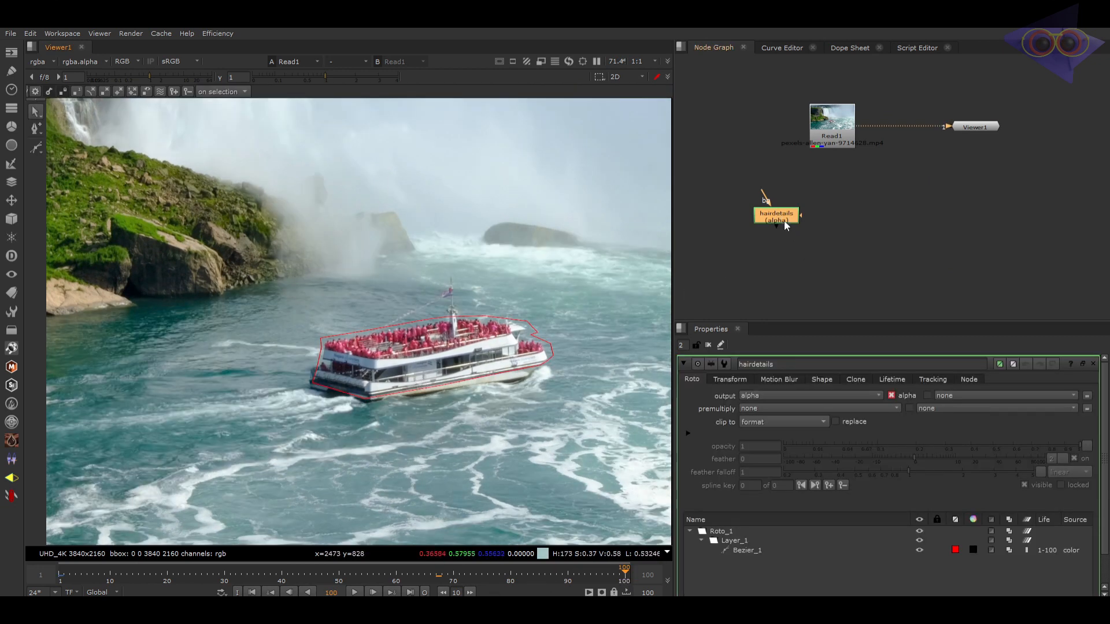
left_click(379, 331)
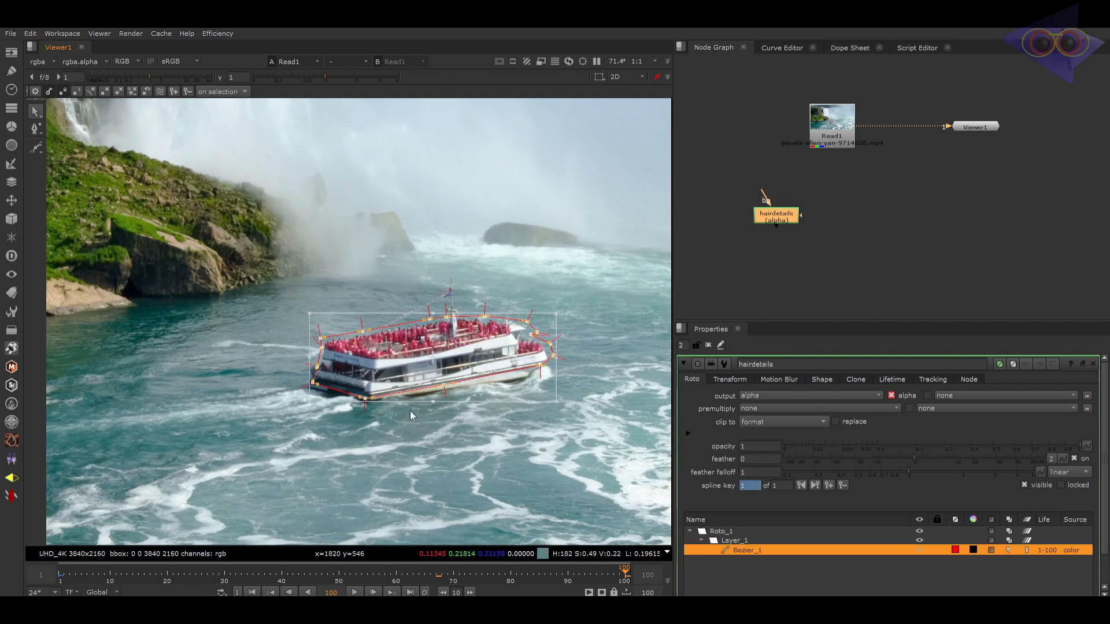
left_click(564, 288)
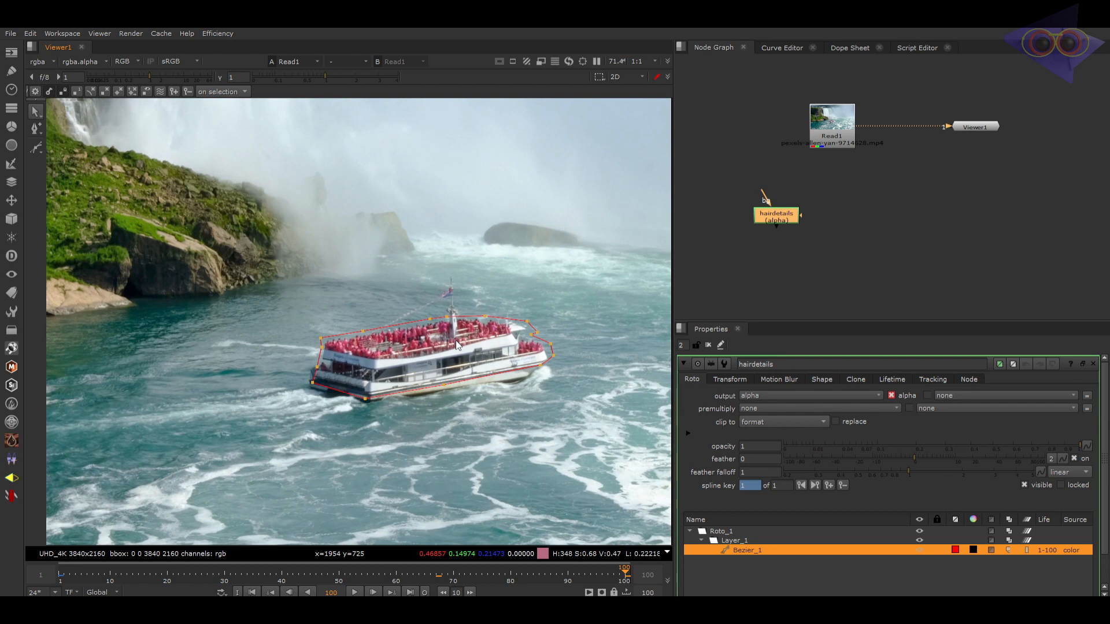
scroll(456, 343, "up", 2)
left_click_drag(588, 283, 220, 467)
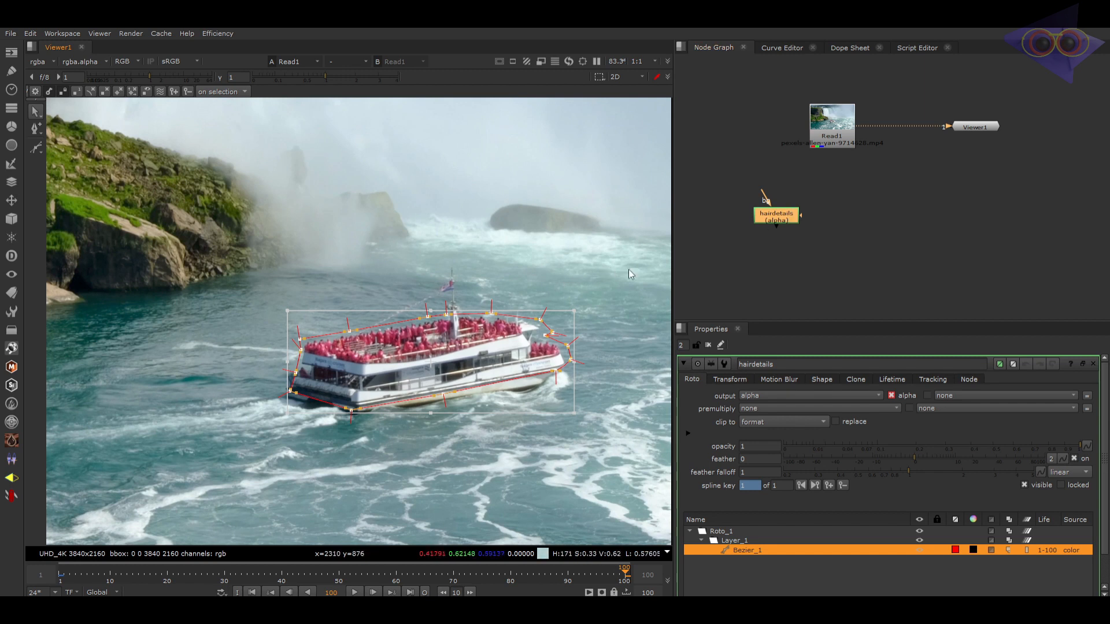
Step: Try to bake all of the hairdetails roto's shape points into trackers over frames 1-100 with RotoShapestrack
left_click_drag(834, 195, 742, 242)
left_click(218, 34)
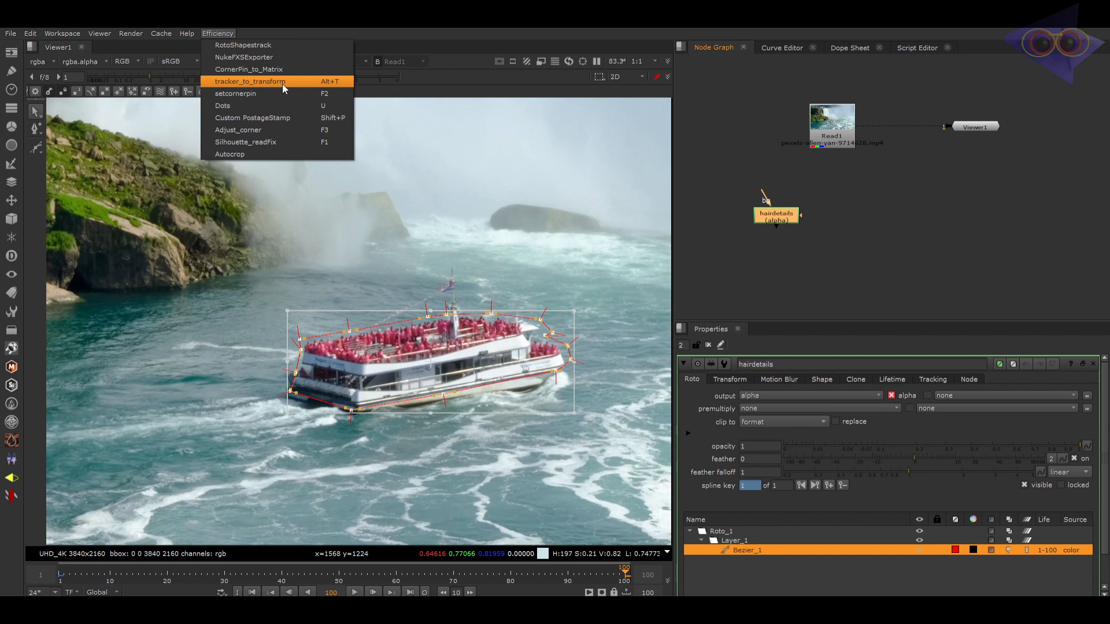
left_click(269, 52)
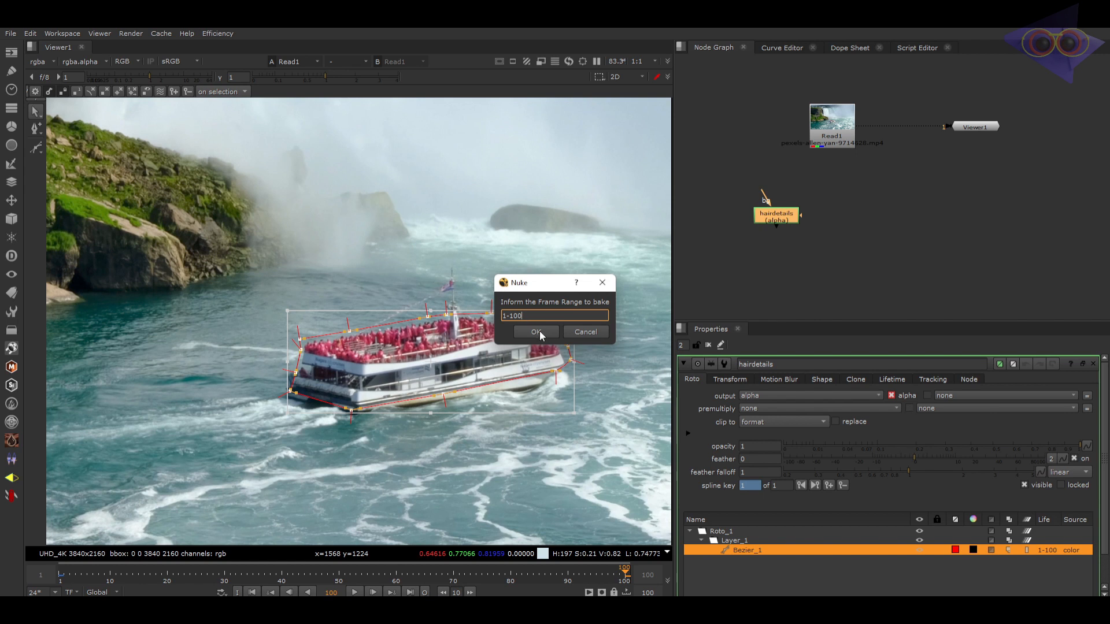
left_click(540, 330)
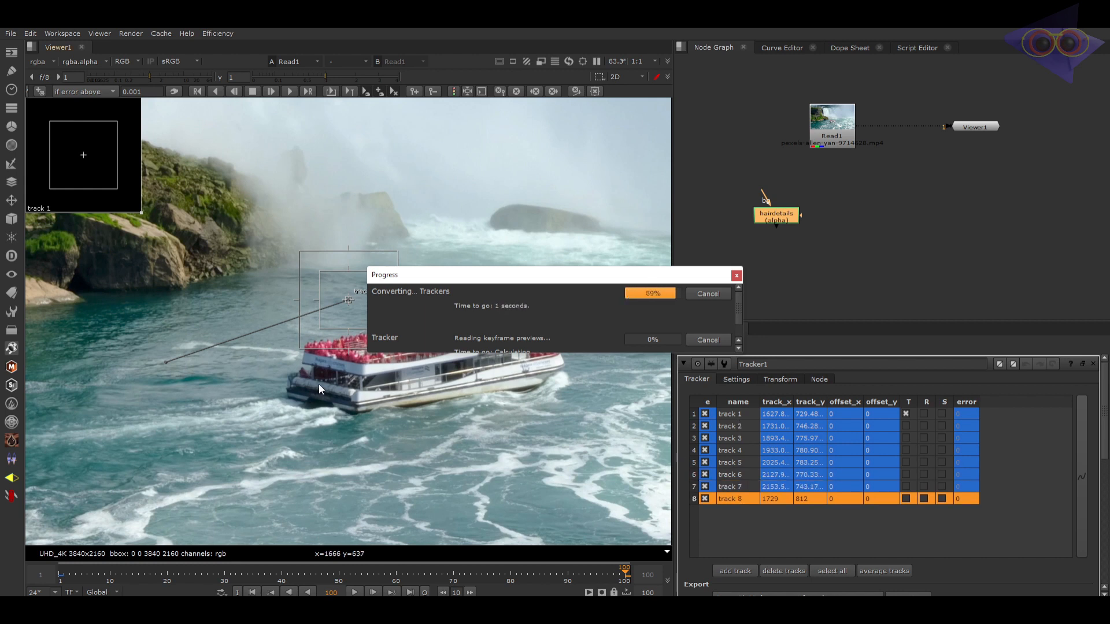
left_click(719, 293)
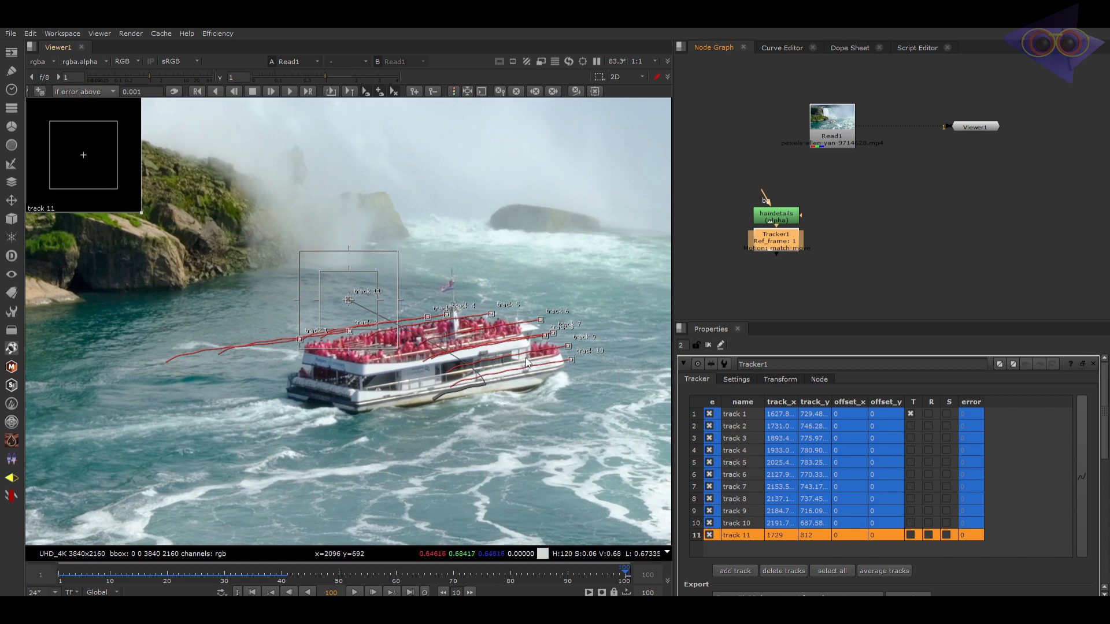
key("Delete")
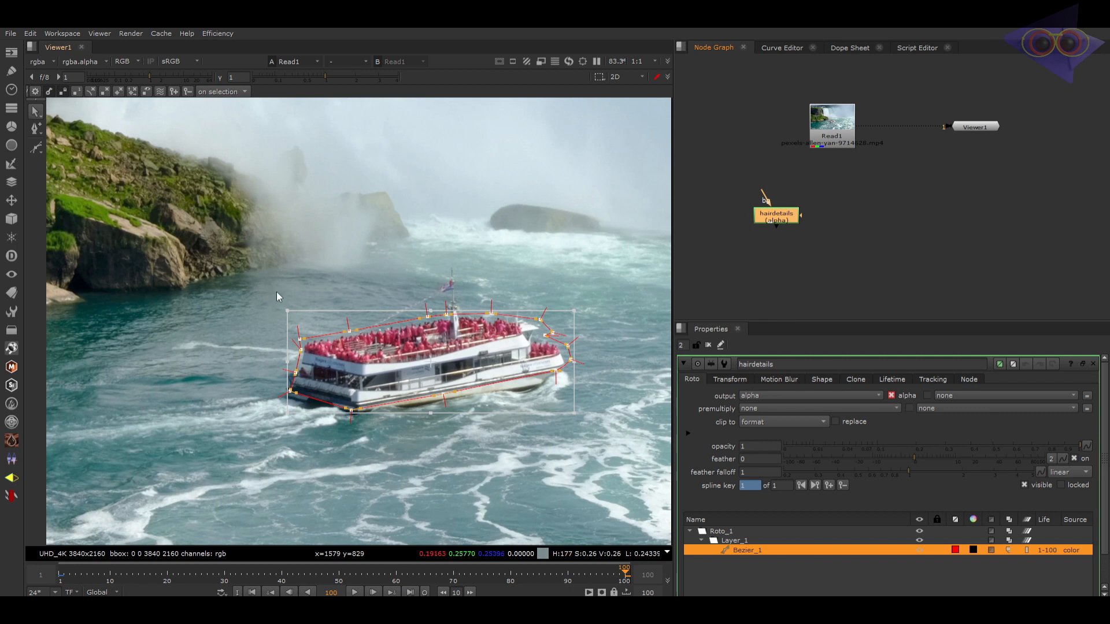
left_click(443, 248)
left_click_drag(305, 331, 285, 345)
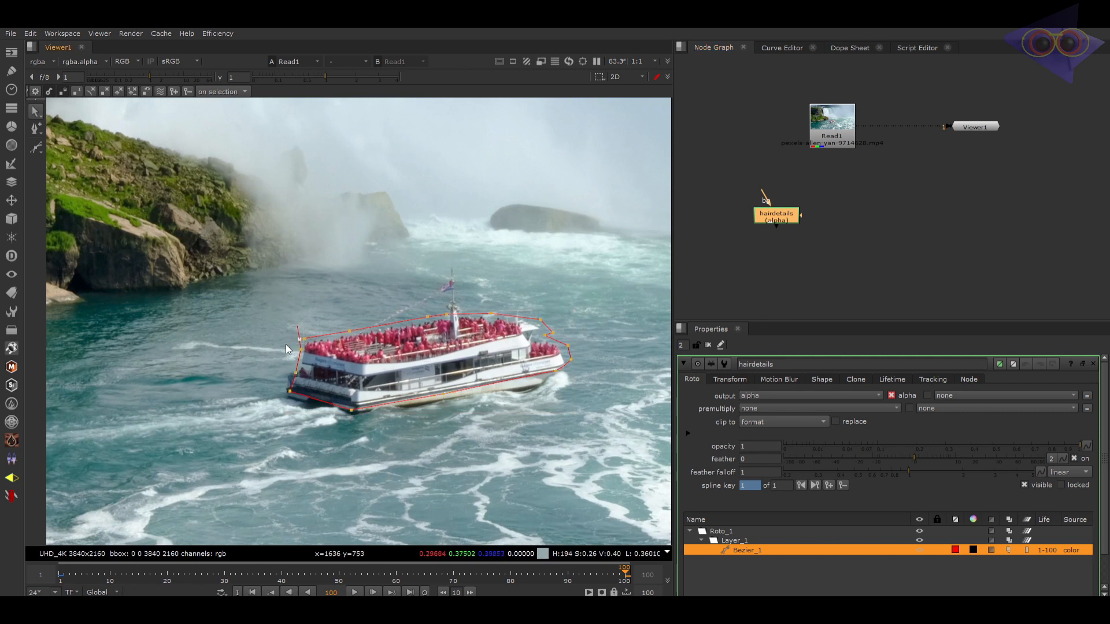
left_click_drag(442, 300, 456, 316, "shift")
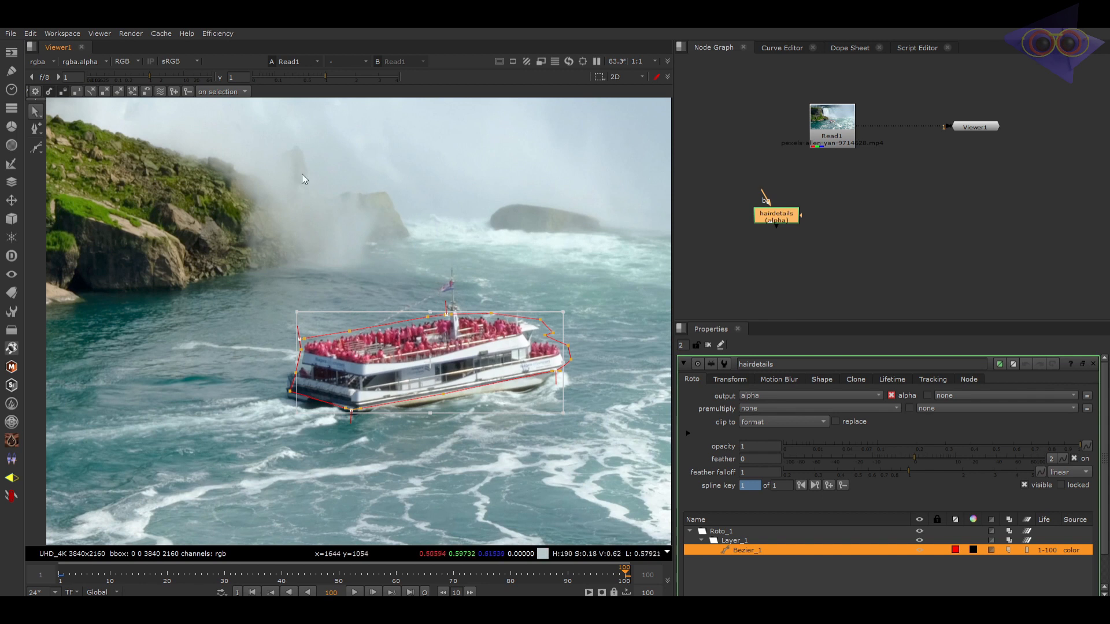
left_click(219, 34)
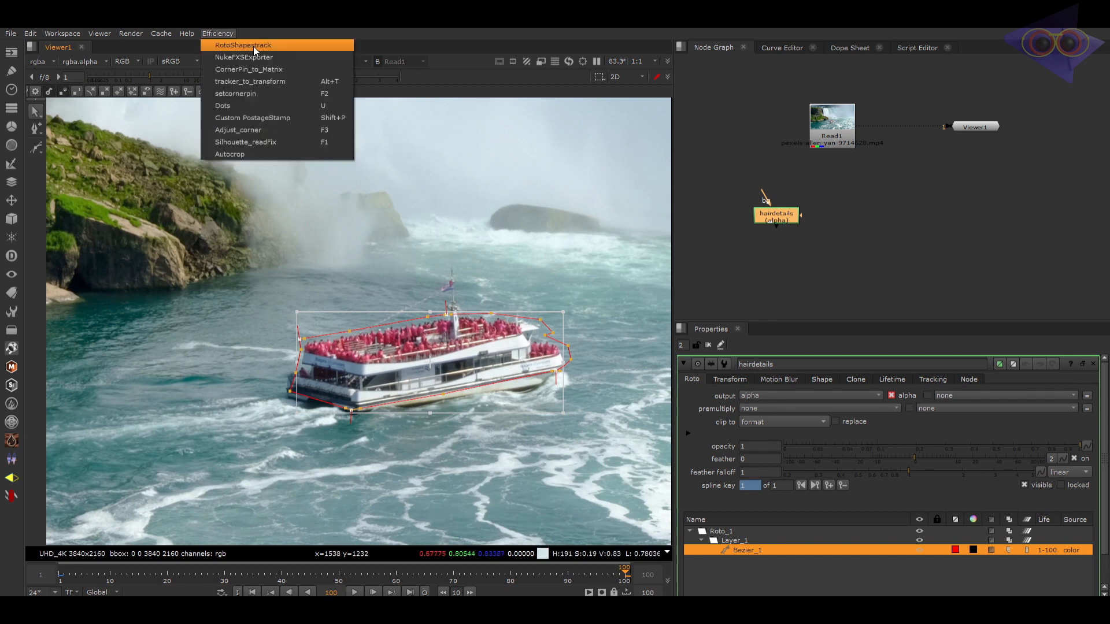
left_click(473, 305)
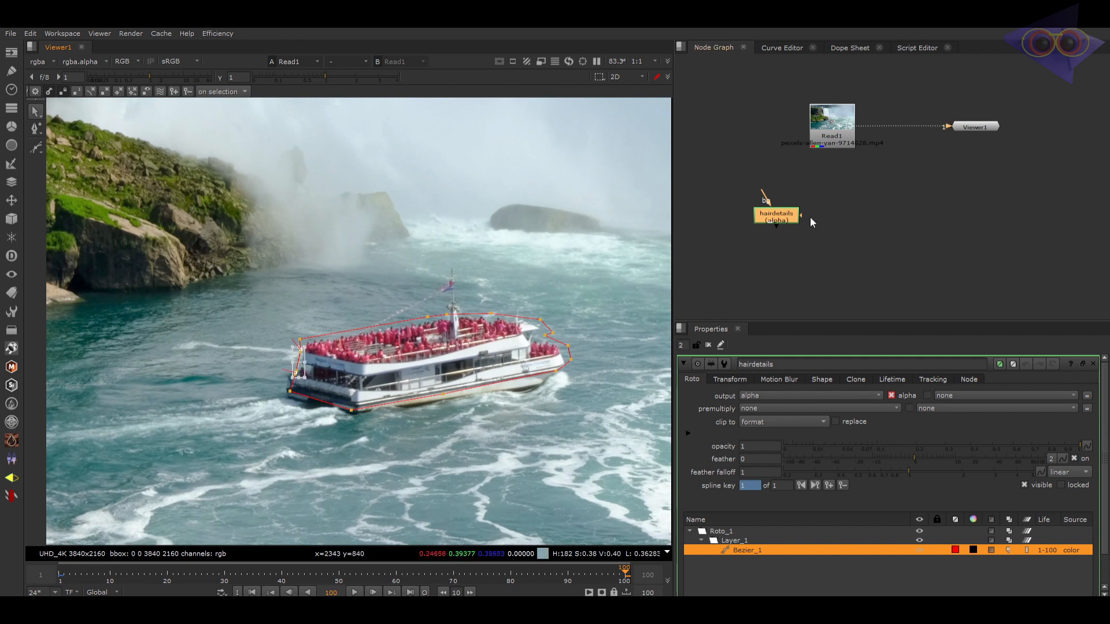
Step: Delete the surplus points of the boat Bezier, leaving four points spread around the boat
left_click(403, 381)
left_click_drag(446, 396, 453, 405)
key("Delete")
left_click_drag(583, 342, 562, 366)
key("Delete")
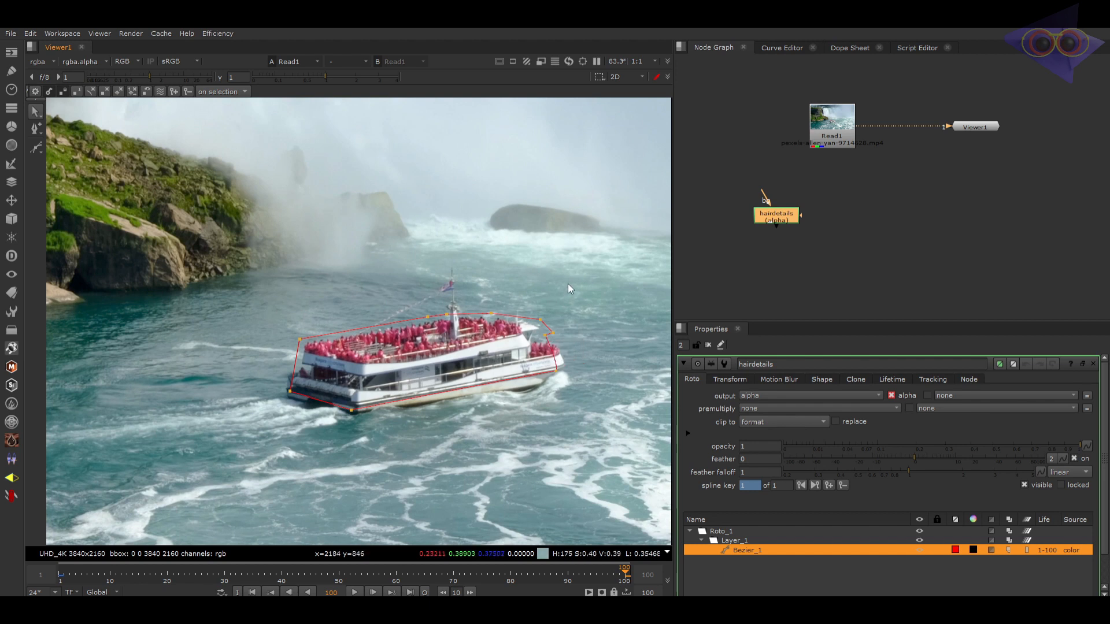
left_click_drag(567, 285, 532, 348)
key("Delete")
left_click_drag(501, 301, 471, 335)
key("Delete")
left_click_drag(437, 302, 426, 361)
key("Delete")
left_click_drag(280, 376, 301, 403)
key("Delete")
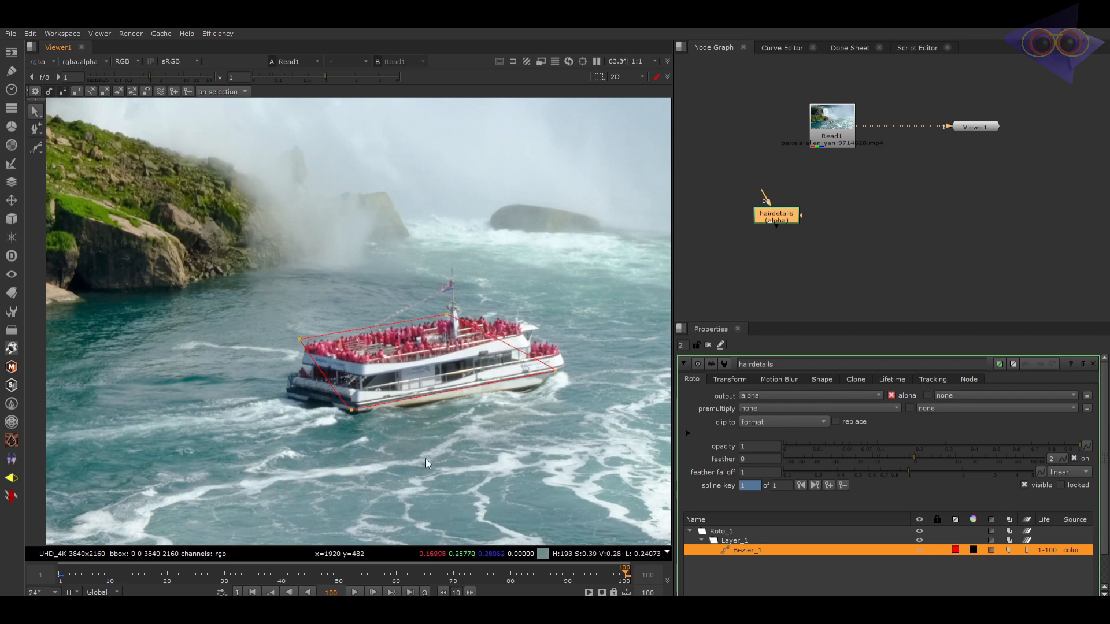
Step: Bake the four remaining shape points into a Tracker with RotoShapestrack over frames 1-100 and check it at frame 49
left_click(211, 32)
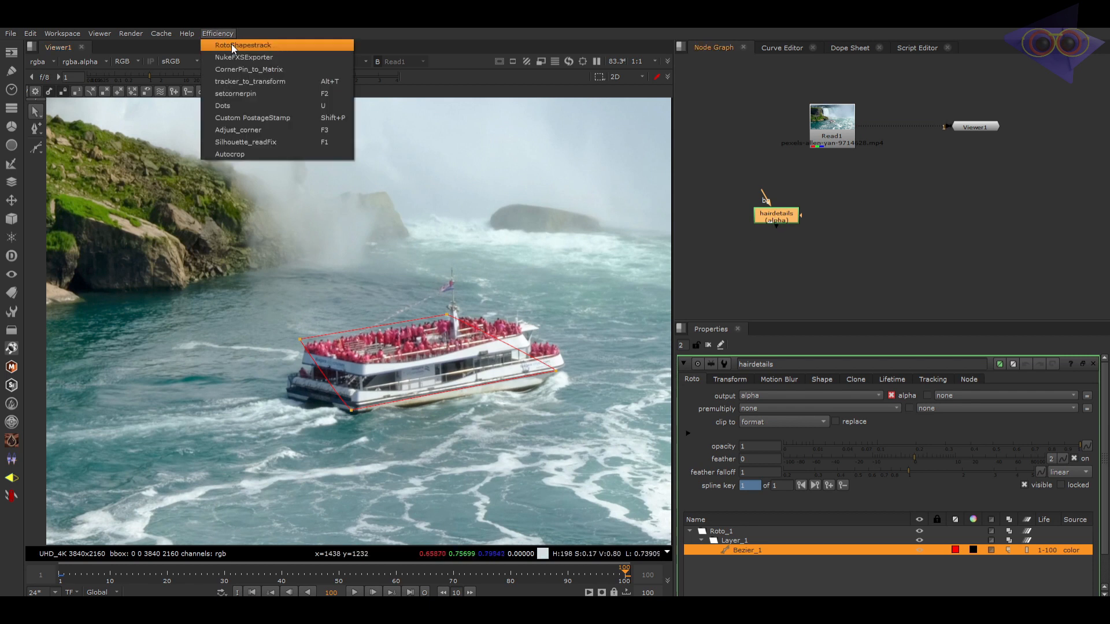
left_click(231, 45)
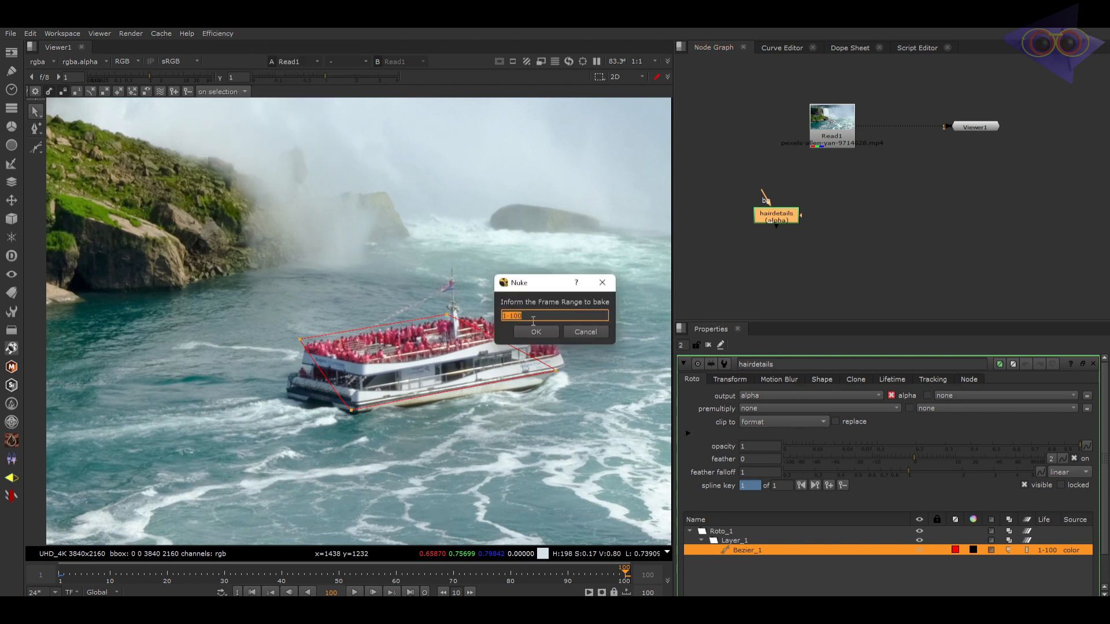
left_click(540, 332)
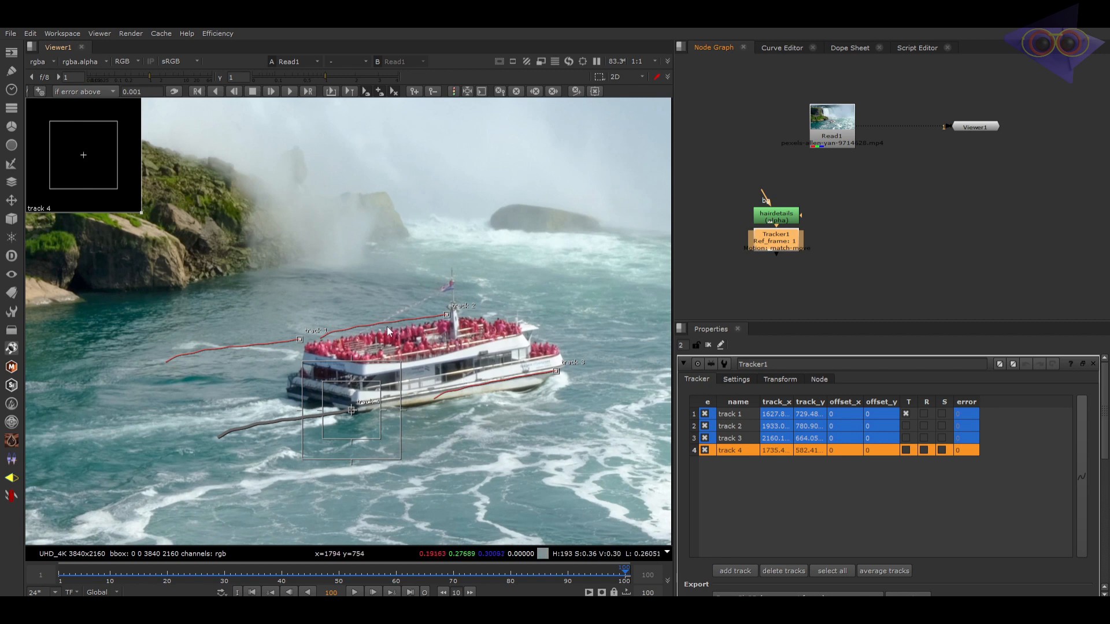
left_click(335, 574)
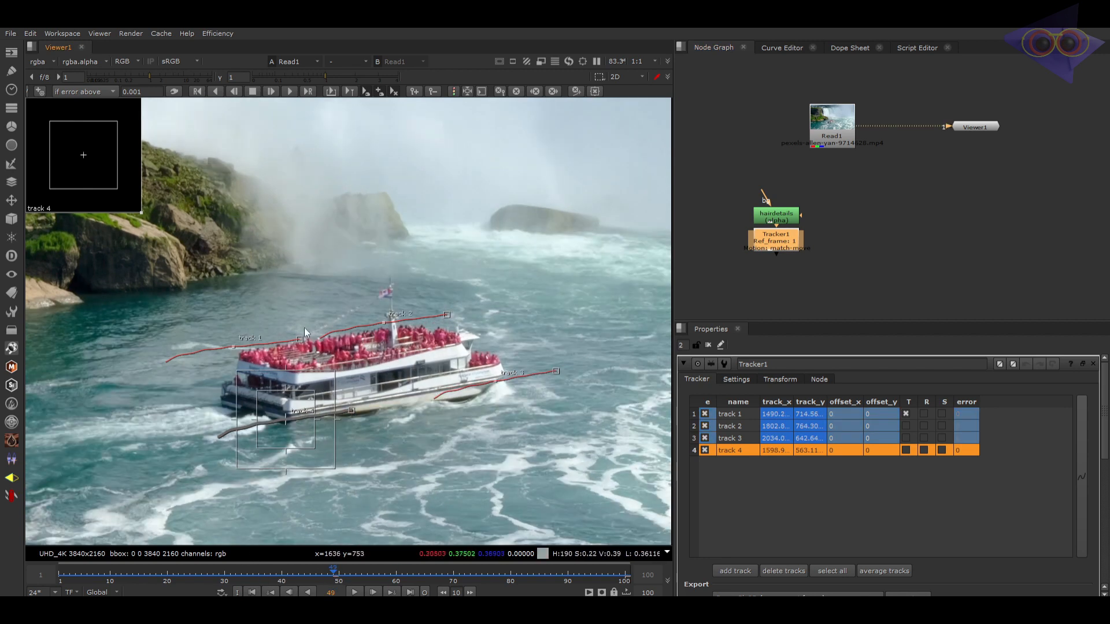
Step: Add a CheckerBoard node and place Copy and Premult nodes beneath it
left_click(855, 231)
key("Tab")
type("check")
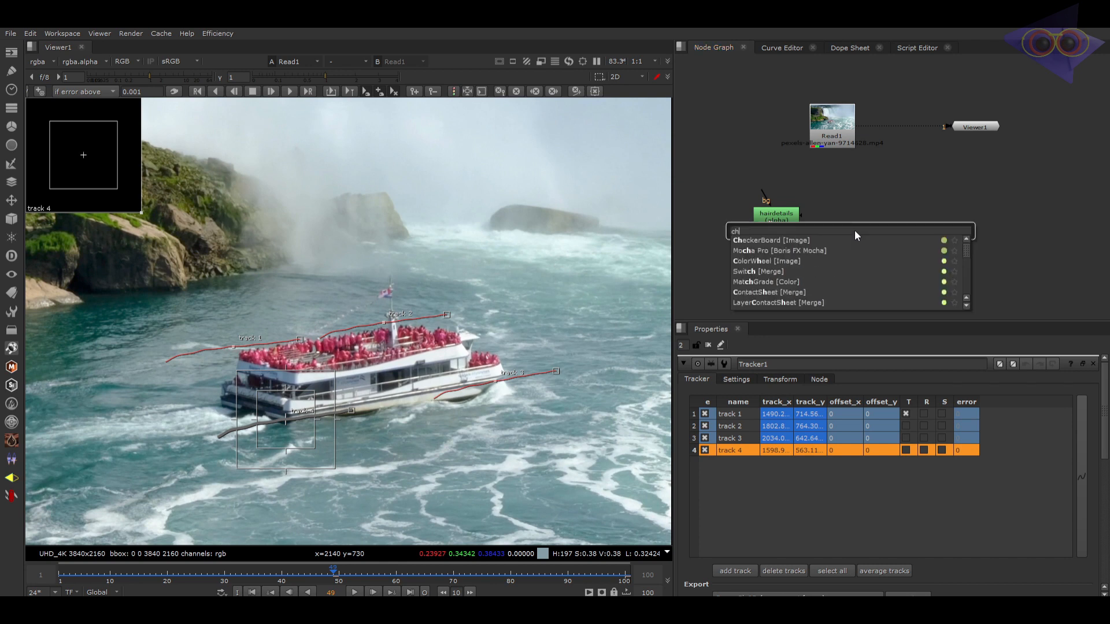
key("Return")
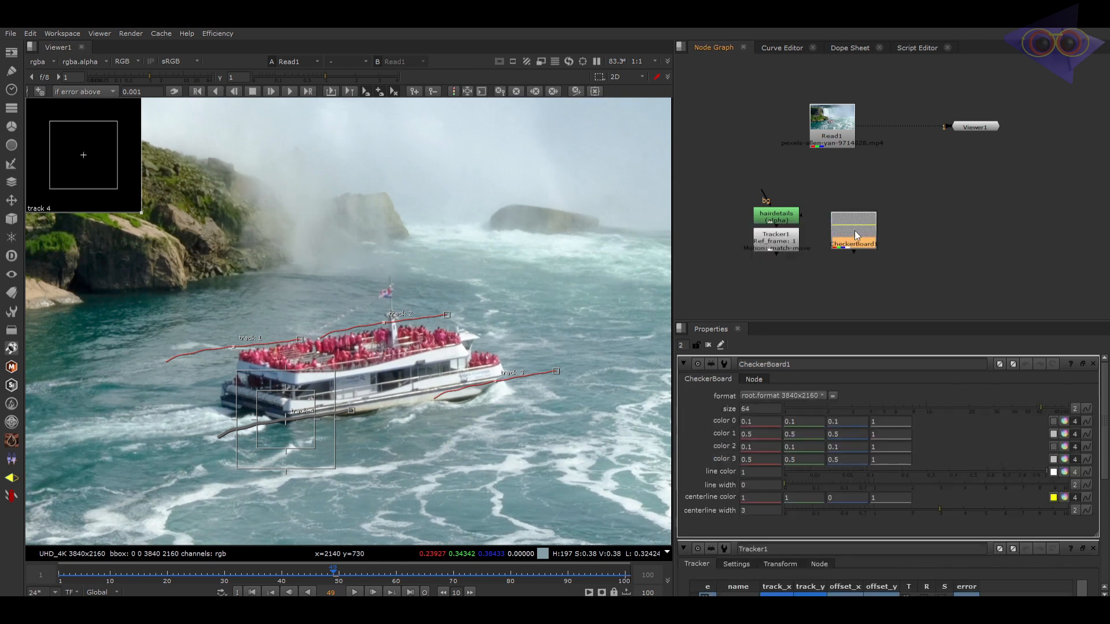
left_click_drag(855, 230, 931, 181)
left_click_drag(1050, 137, 988, 179)
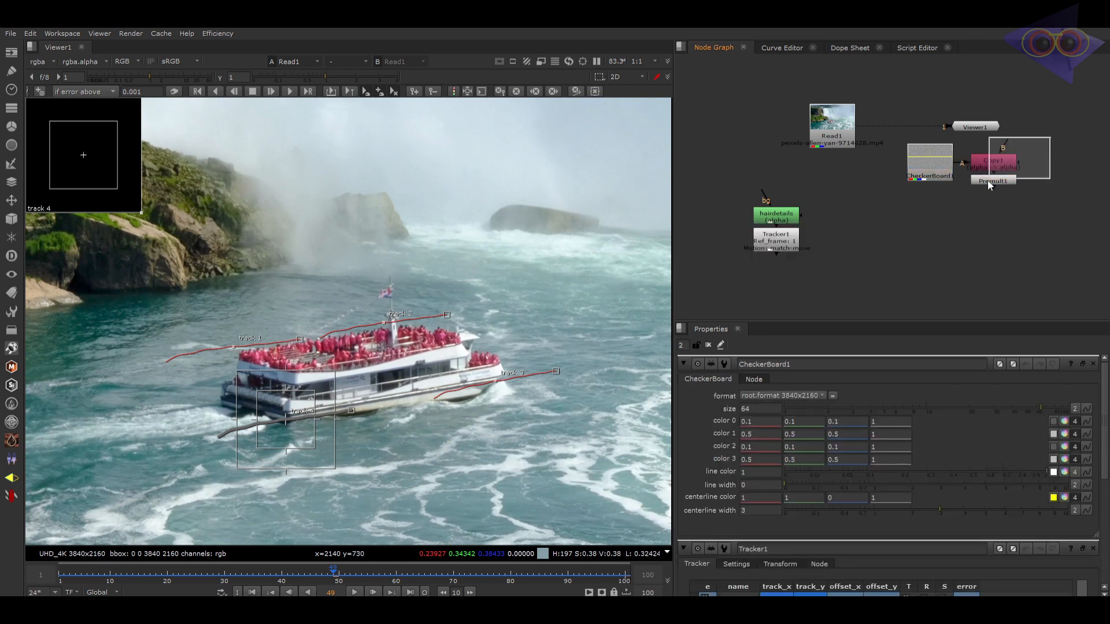
left_click_drag(988, 180, 979, 194)
Step: Enable translation for tracks 2, 3 and 4 in Tracker1, and view its transform settings at frame 1
double_click(786, 241)
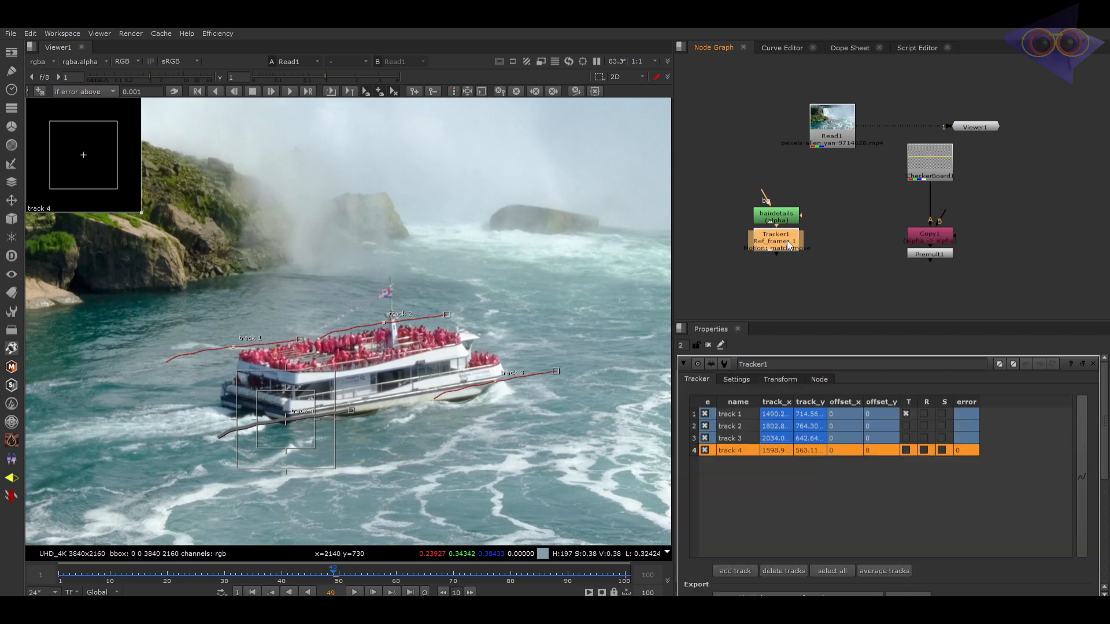
left_click(907, 450)
left_click(907, 438)
left_click(906, 426)
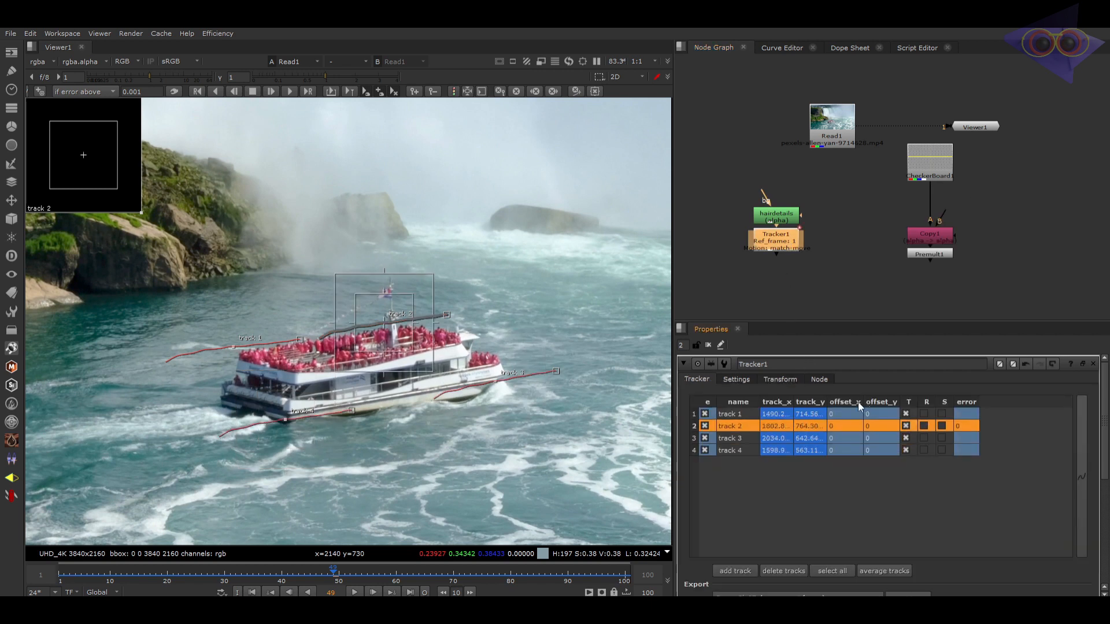
left_click(254, 591)
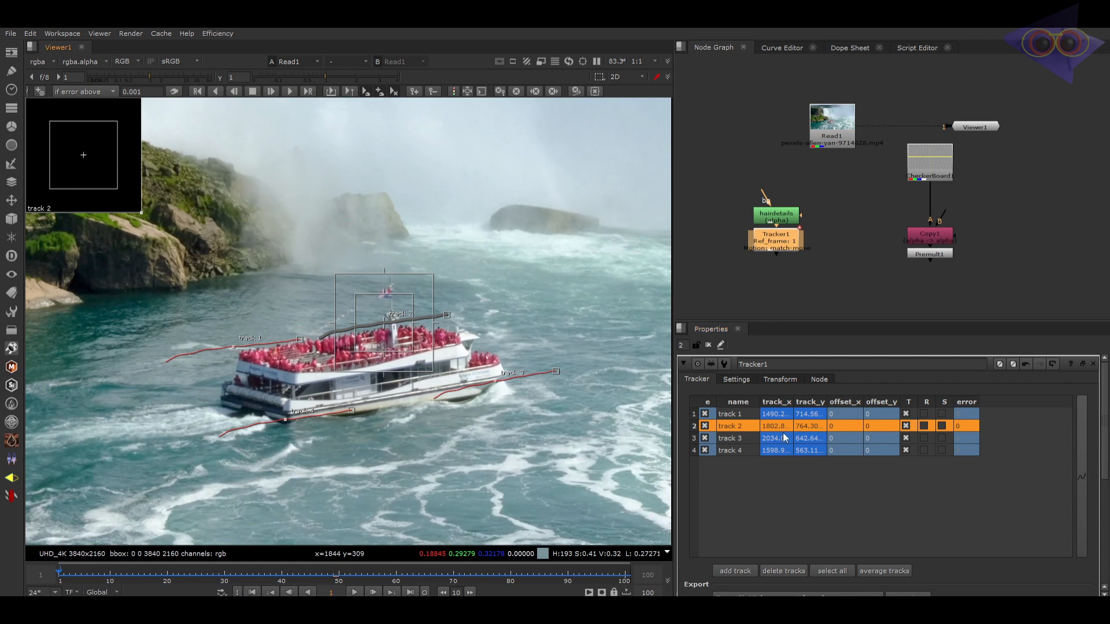
left_click(780, 380)
Step: Add a Roto node and connect it to the A input of Copy1, with the CheckerBoard feeding the B input
left_click_drag(937, 172, 937, 177)
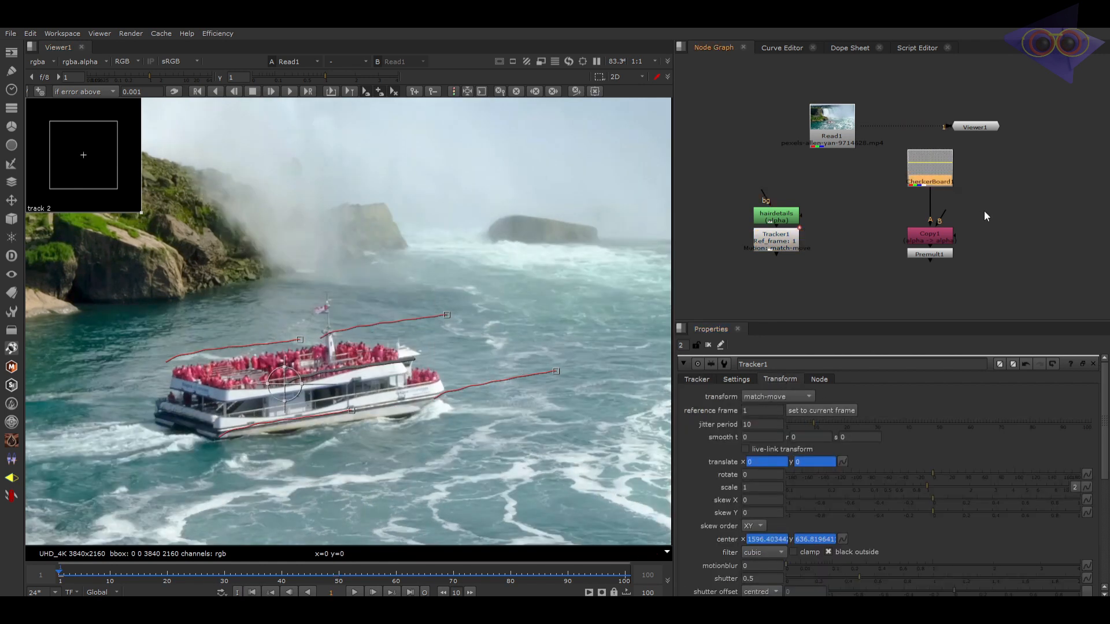
left_click(991, 212)
key("o")
left_click(942, 237)
key("shift+x")
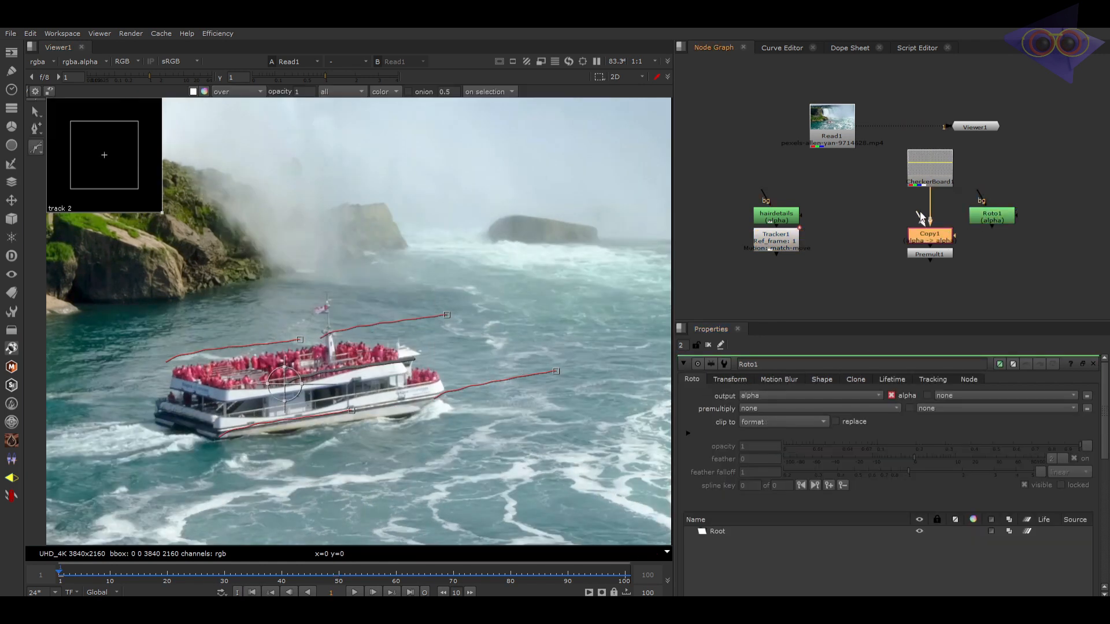
left_click_drag(919, 216, 999, 237)
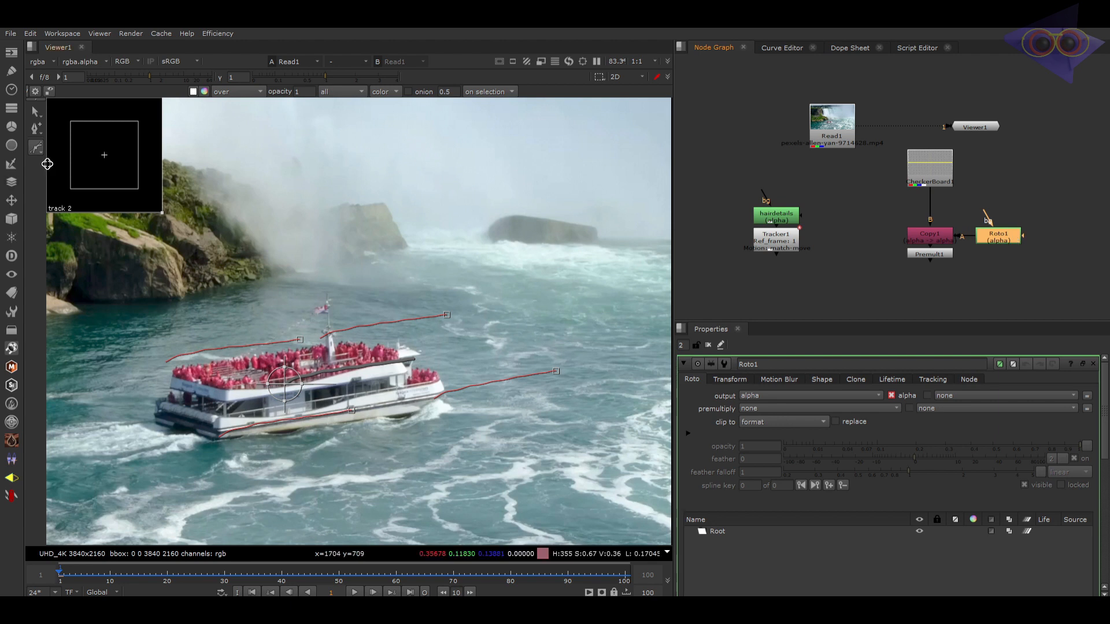
Step: Draw a closed Bezier around the boat's upper deck in Roto1 at frame 1
left_click(173, 372)
left_click(169, 391)
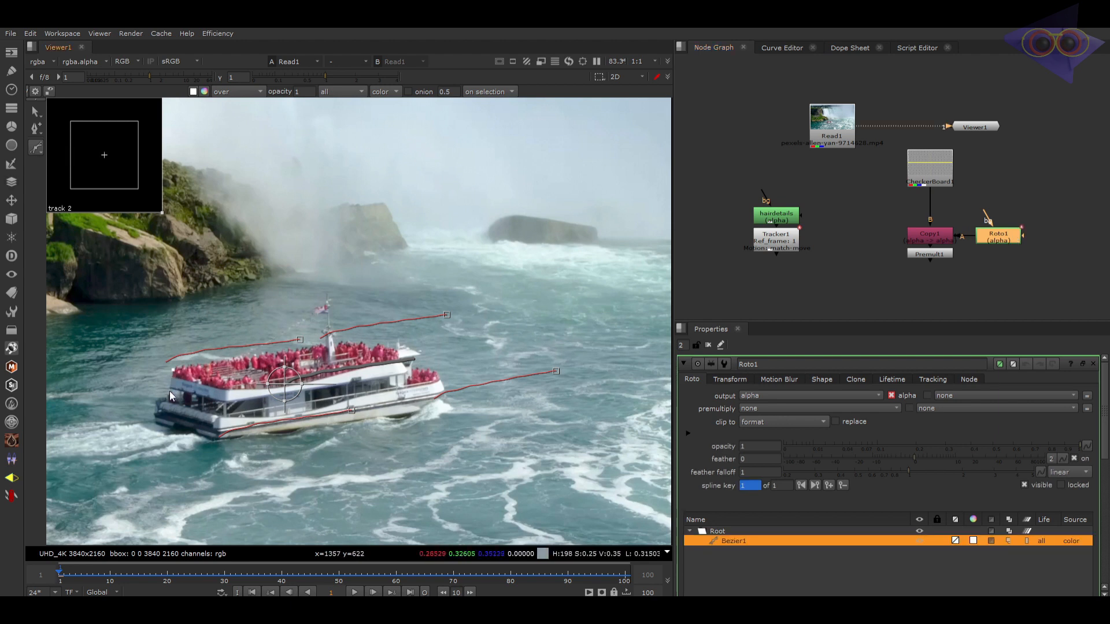
left_click(226, 403)
left_click(407, 371)
left_click(420, 351)
left_click(400, 345)
left_click(328, 346)
left_click(173, 371)
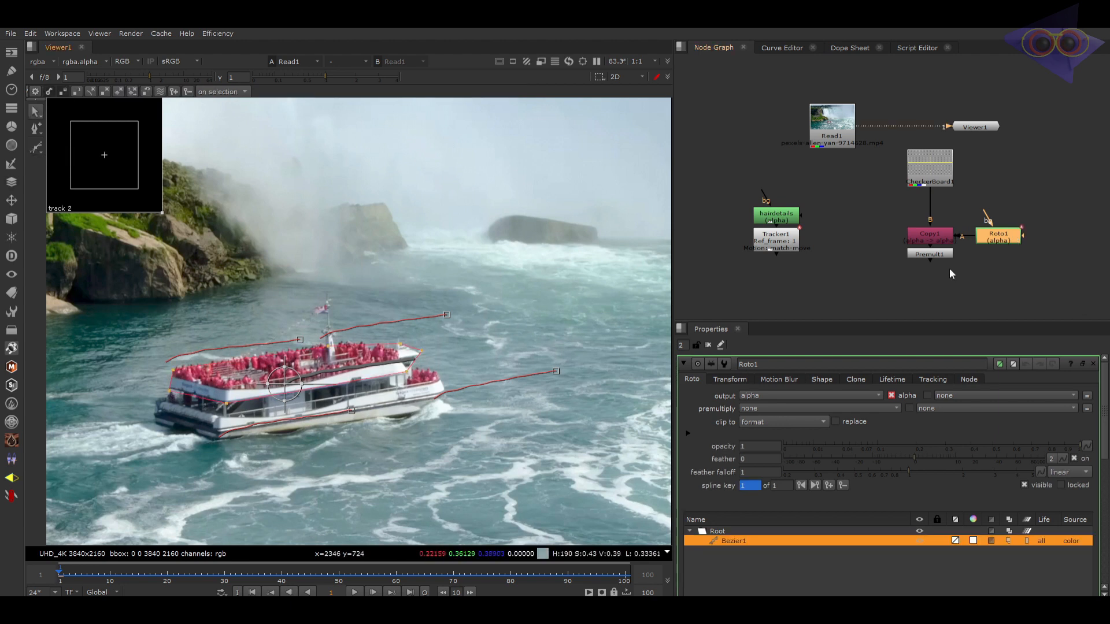
Step: View the Premult1 output and attach Tracker1 below Premult1
left_click(941, 252)
key("1")
left_click_drag(782, 249, 942, 292)
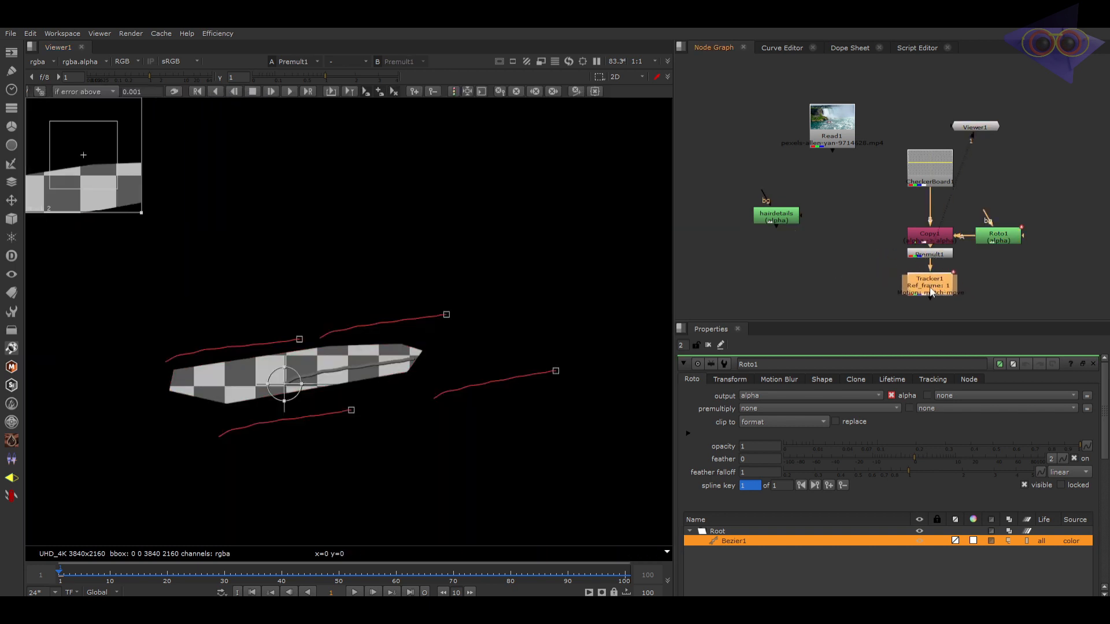
Step: Merge the Tracker1 output over the Read1 footage and play the result without overlays
left_click(844, 281)
key("m")
left_click_drag(847, 267, 919, 285)
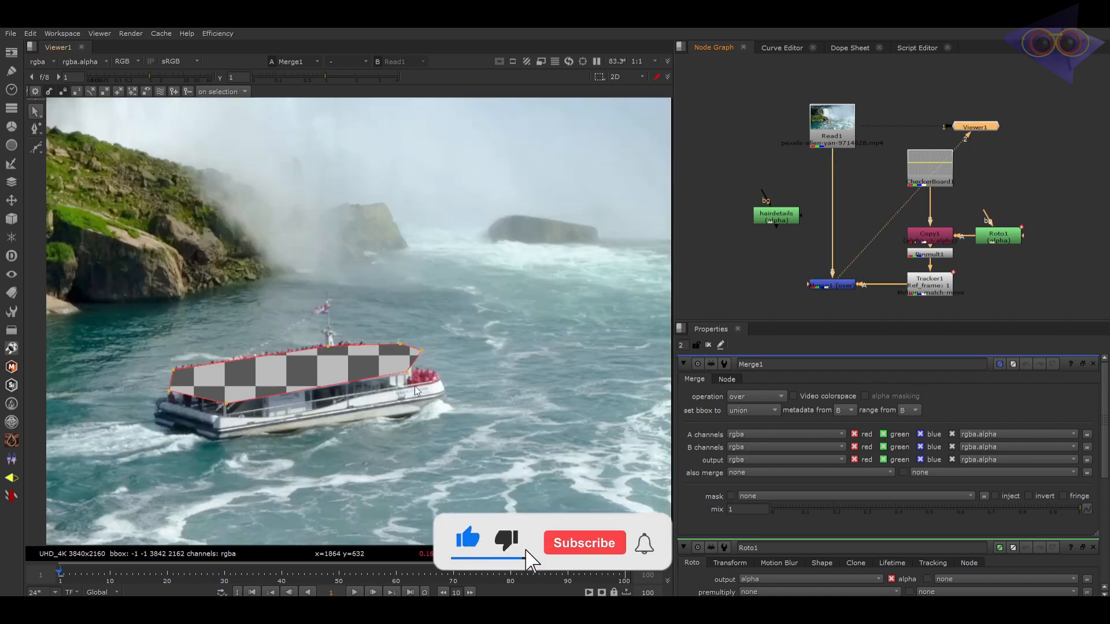
key("q")
middle_click_drag(465, 397, 469, 412)
key("l")
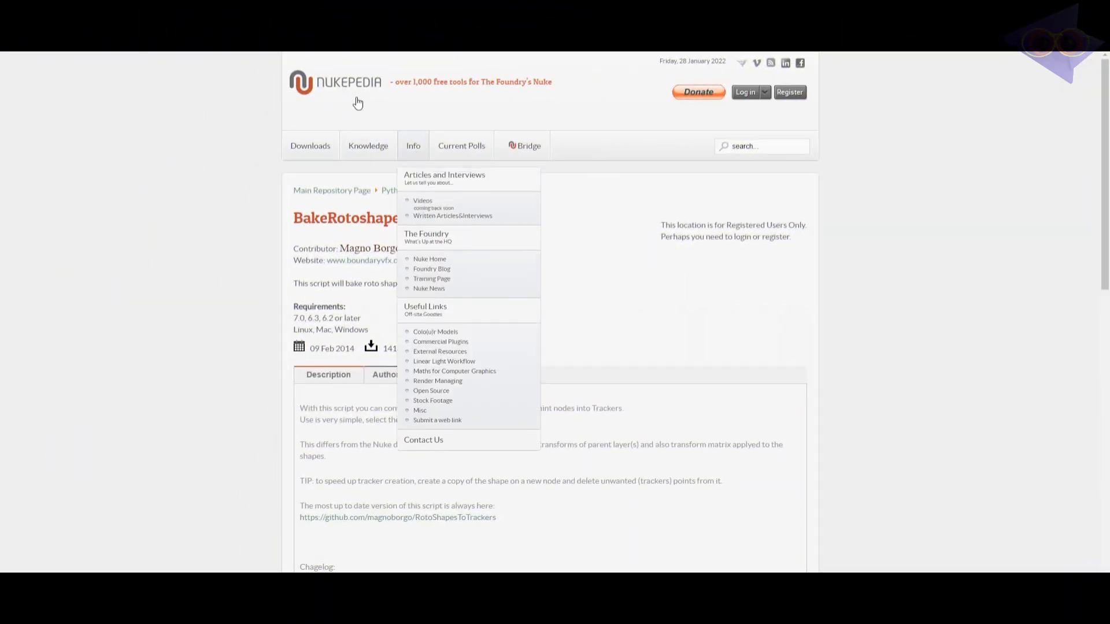
Step: Switch to the Nukepedia page for BakeRotoshapesToTrackers v1.2 and read its description and download link
mouse_move(365, 147)
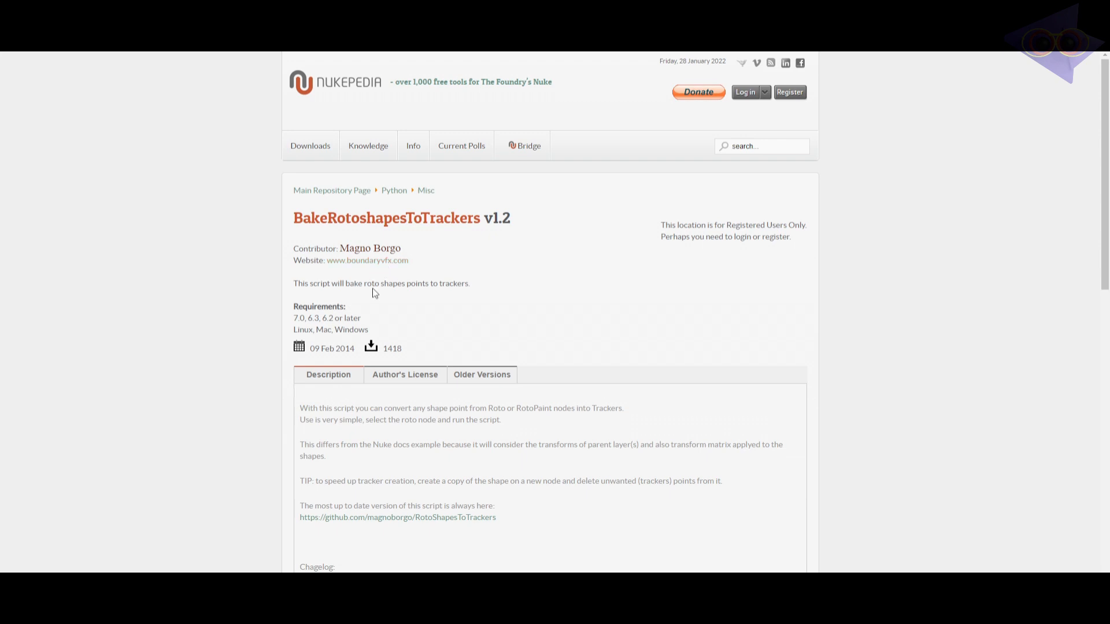
scroll(419, 362, "down", 1)
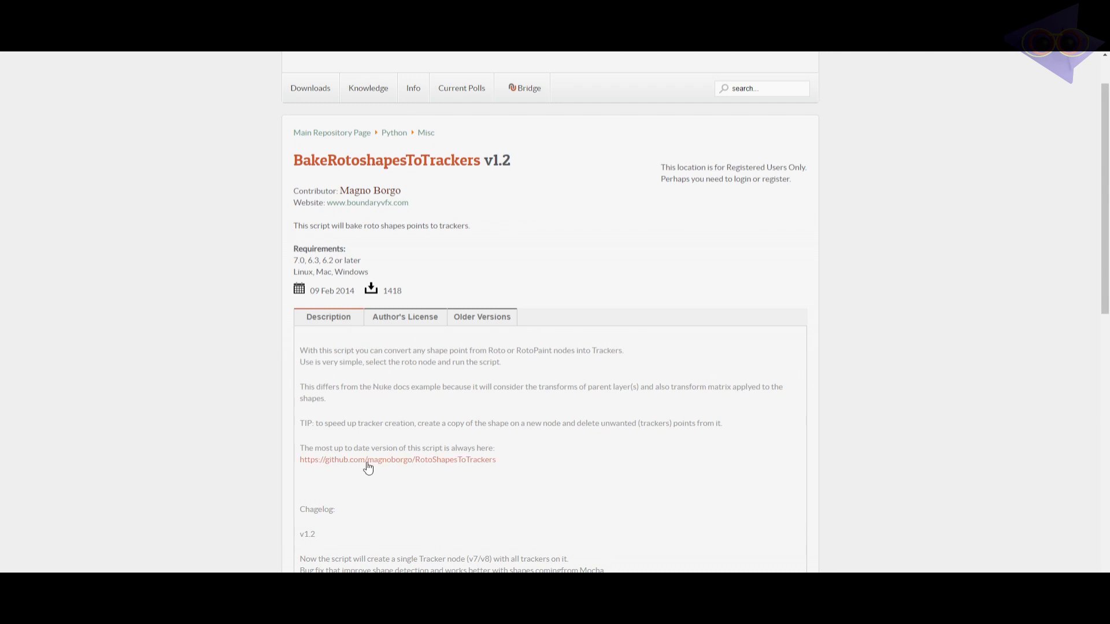
scroll(367, 467, "up", 1)
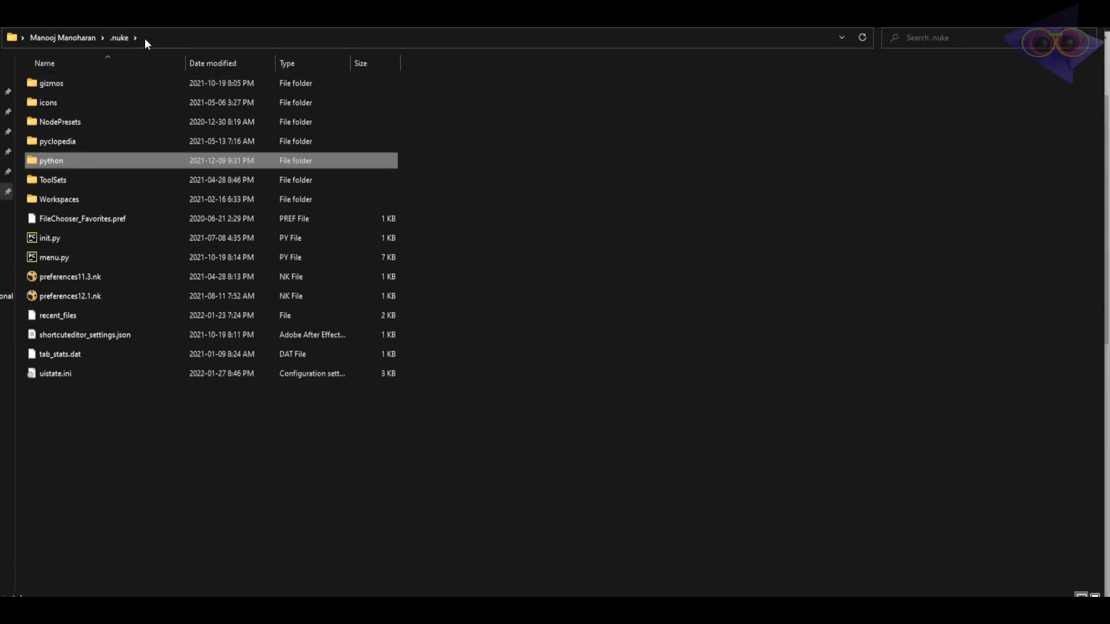
Step: Switch to the .nuke directory and open the RotoShapestrack folder inside python to view its script files
double_click(55, 161)
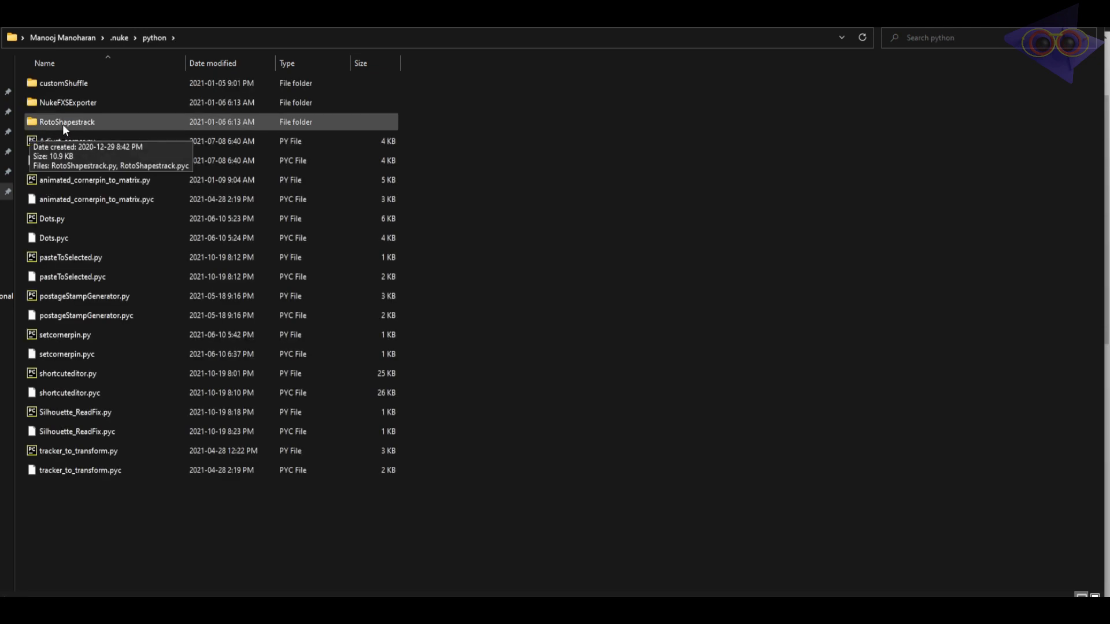
double_click(87, 123)
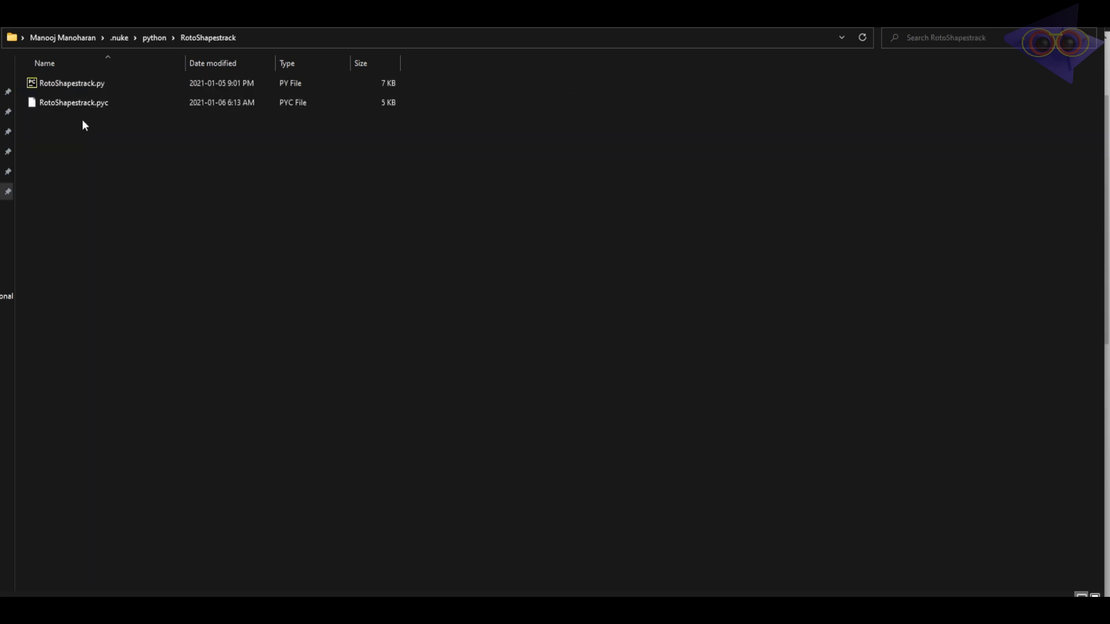
mouse_move(121, 85)
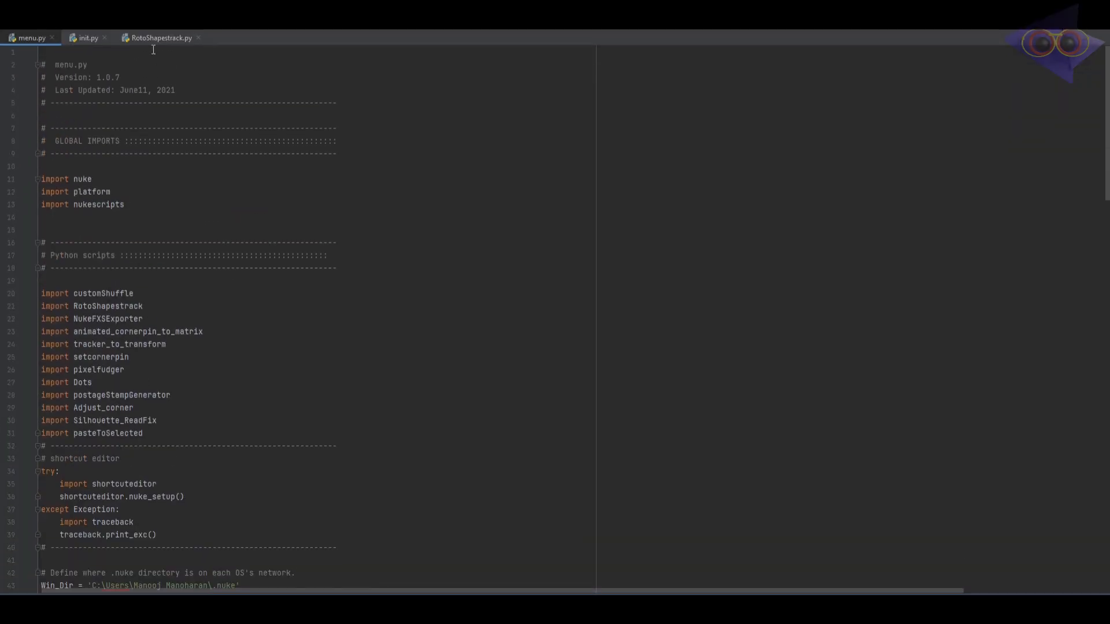
Step: View the RotoShapestrack.py code in the code editor and return to the .nuke folder from the script's folder
left_click(151, 38)
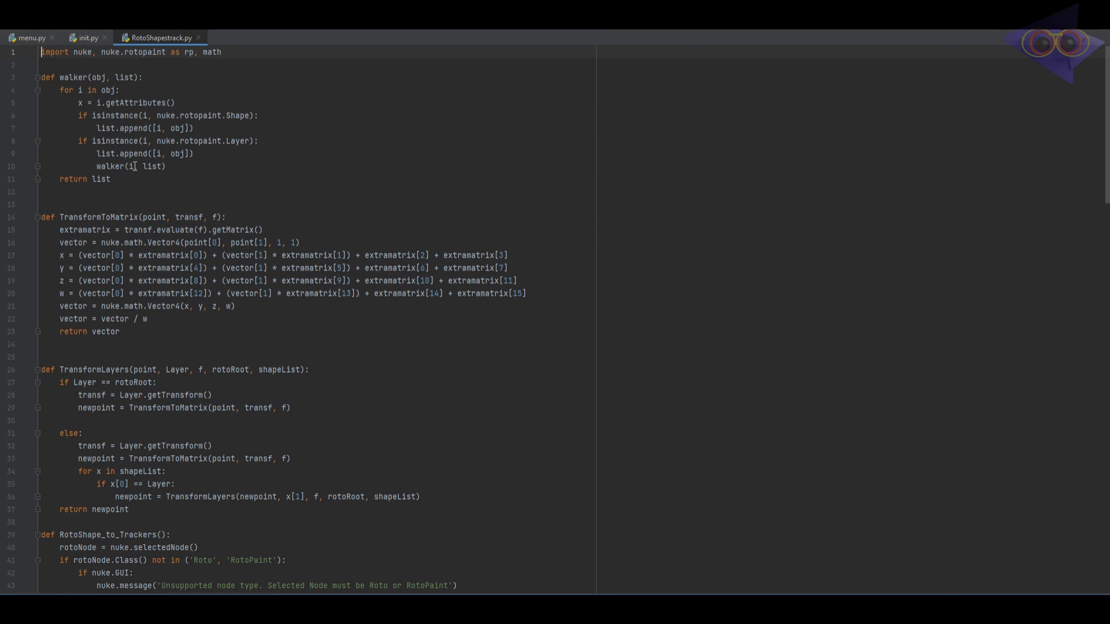
mouse_move(147, 170)
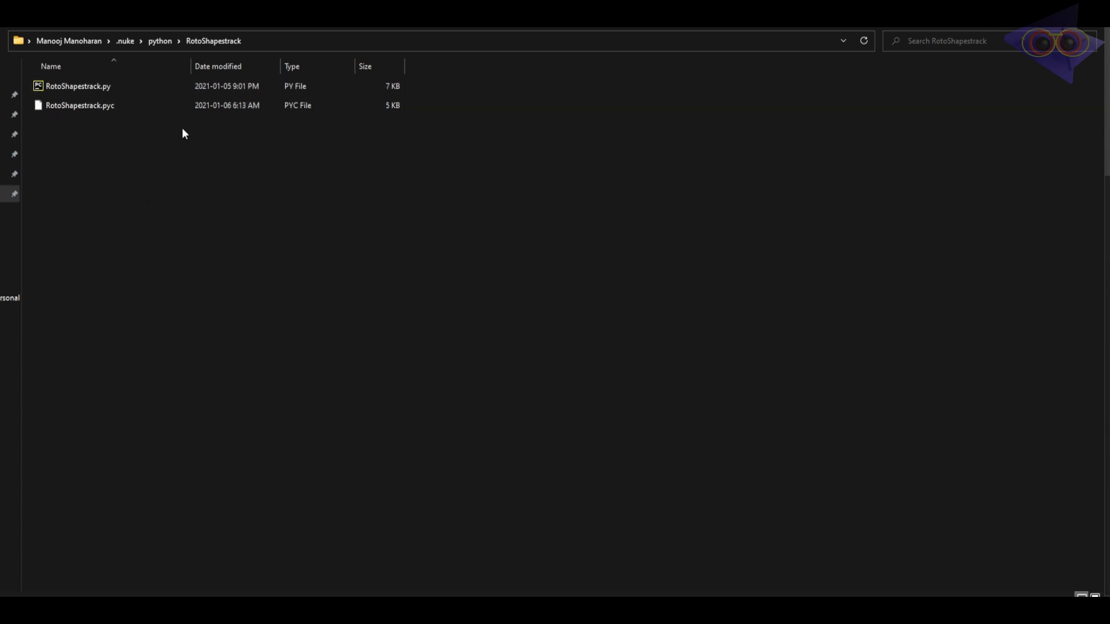
left_click(126, 40)
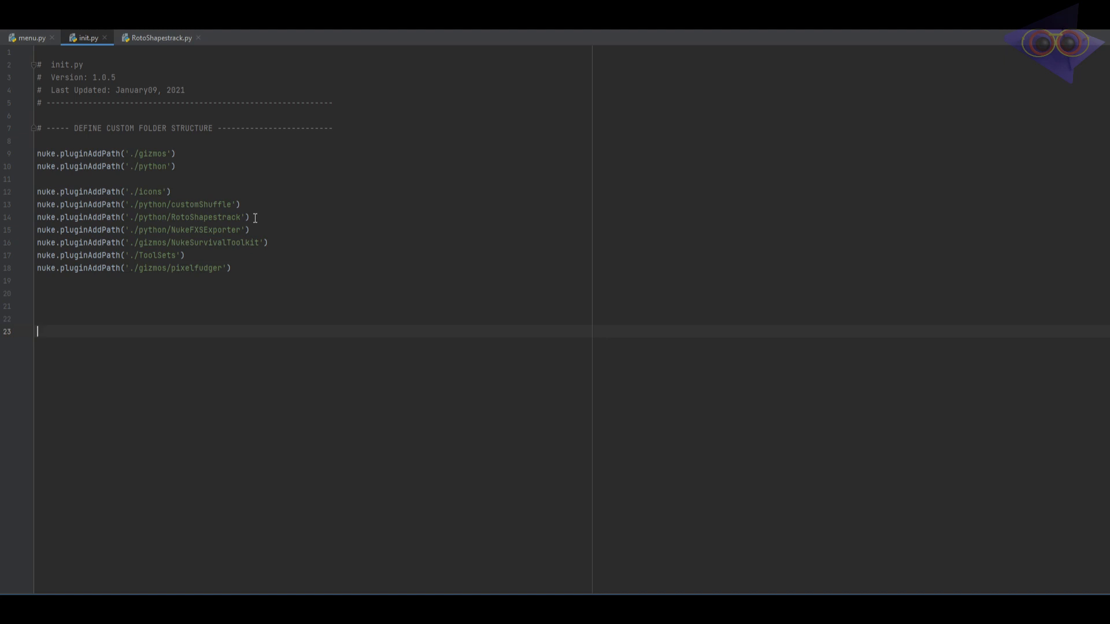
Step: Review the RotoShapestrack import line in menu.py and the command code ending RotoShapestrack.py, and switch to Nuke to check its Efficiency entry
left_click(32, 38)
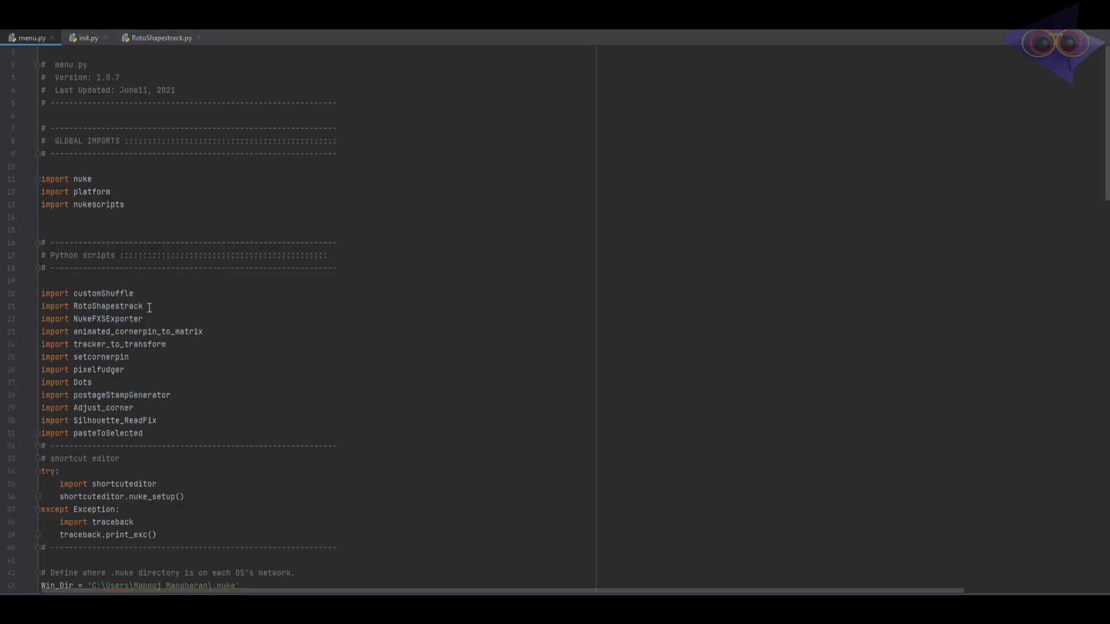
left_click_drag(149, 307, 47, 306)
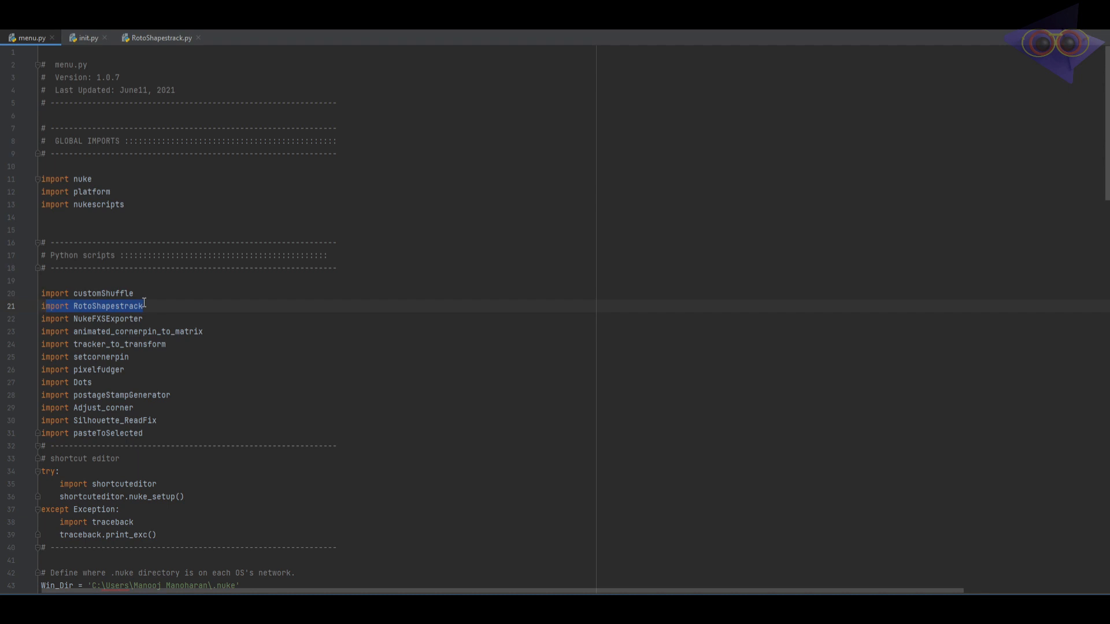
left_click(160, 38)
scroll(204, 359, "down", 20)
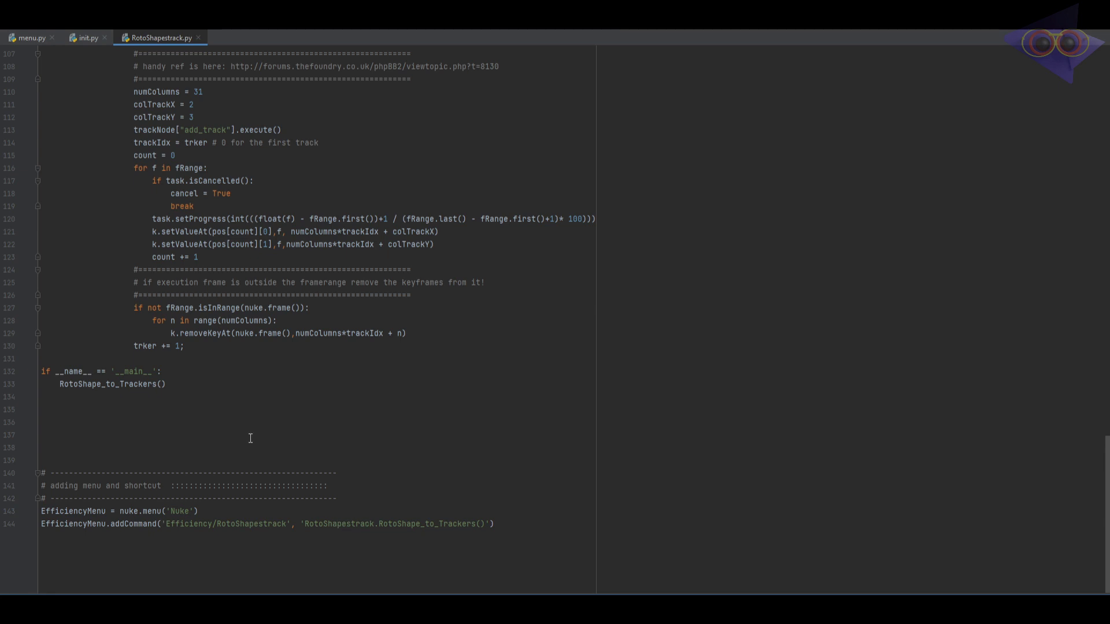
left_click(26, 35)
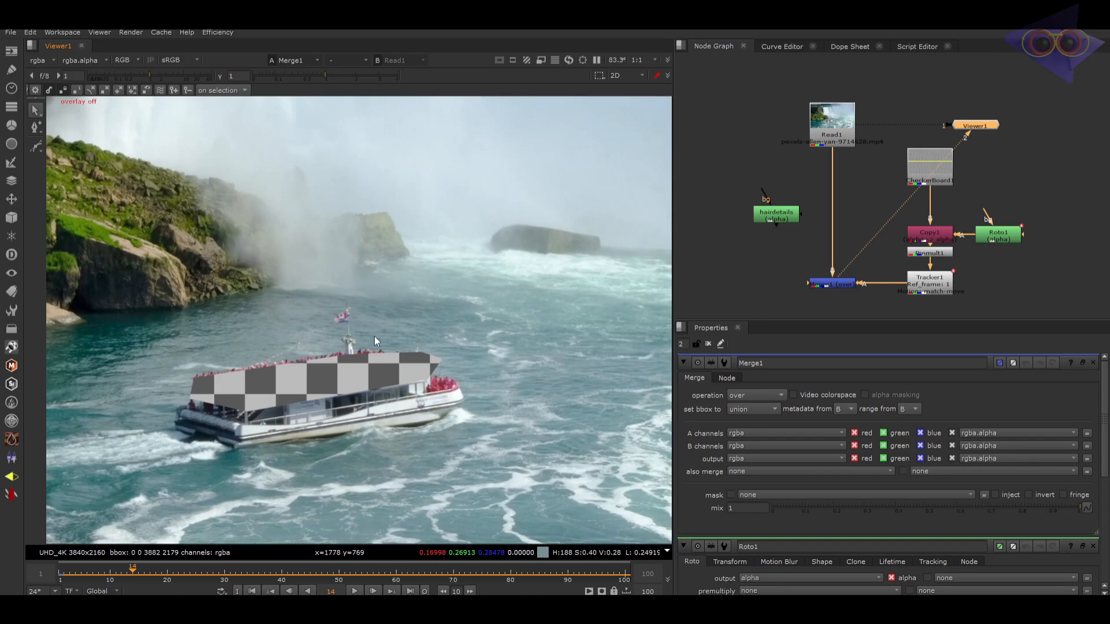
left_click(217, 33)
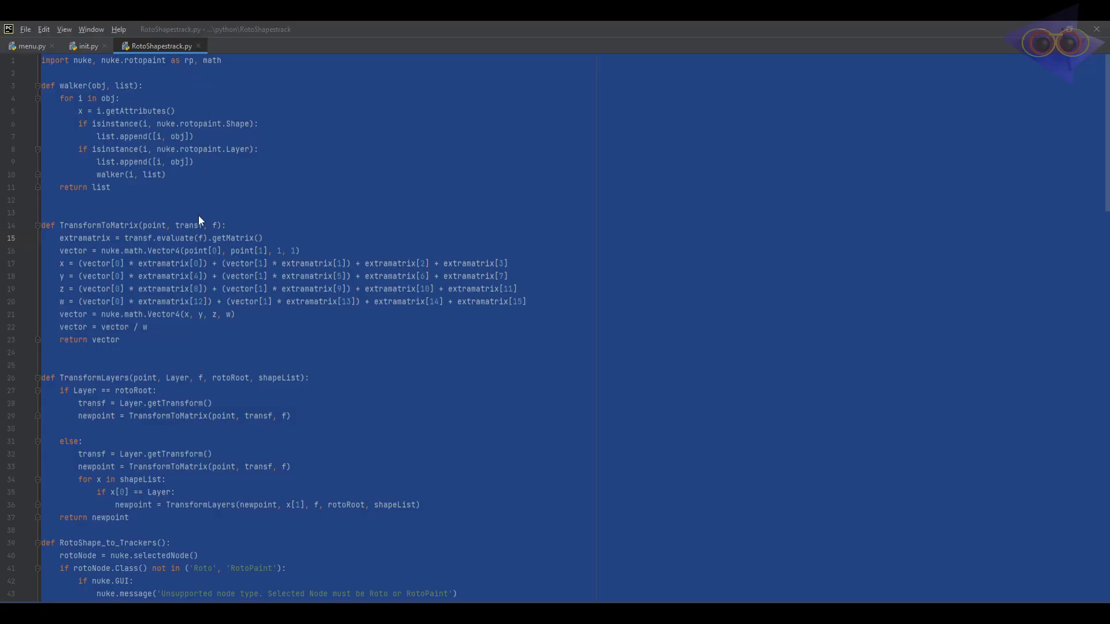
Step: Copy the RotoShapestrack.py code up to the RotoShape_to_Trackers() call into Nuke's Script Editor
left_click(243, 276)
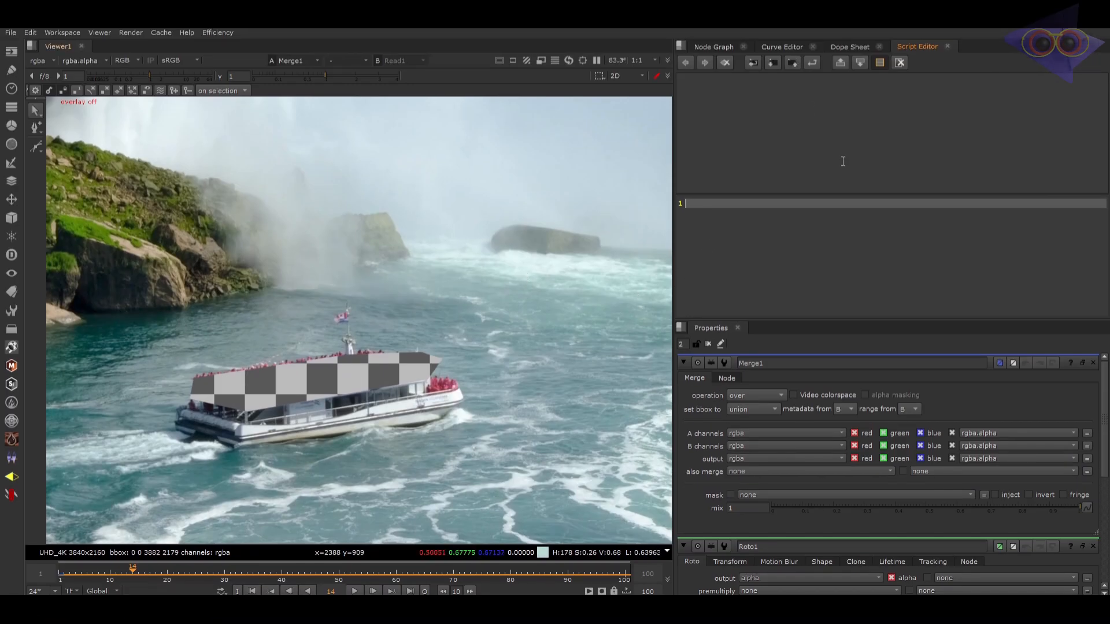
left_click(680, 46)
mouse_move(723, 151)
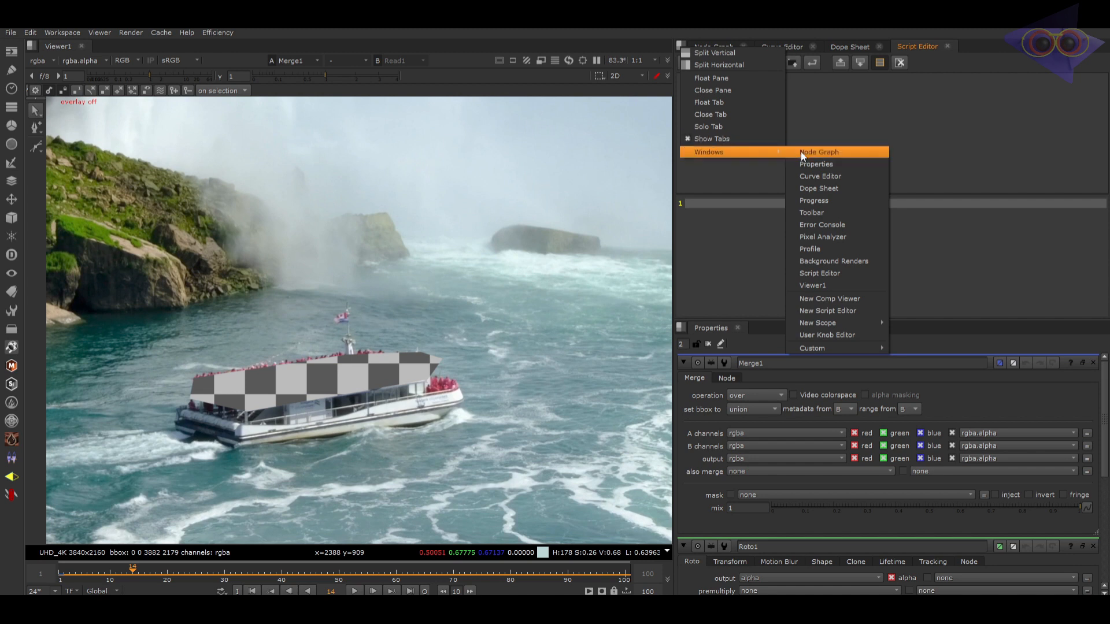
mouse_move(833, 324)
left_click(907, 121)
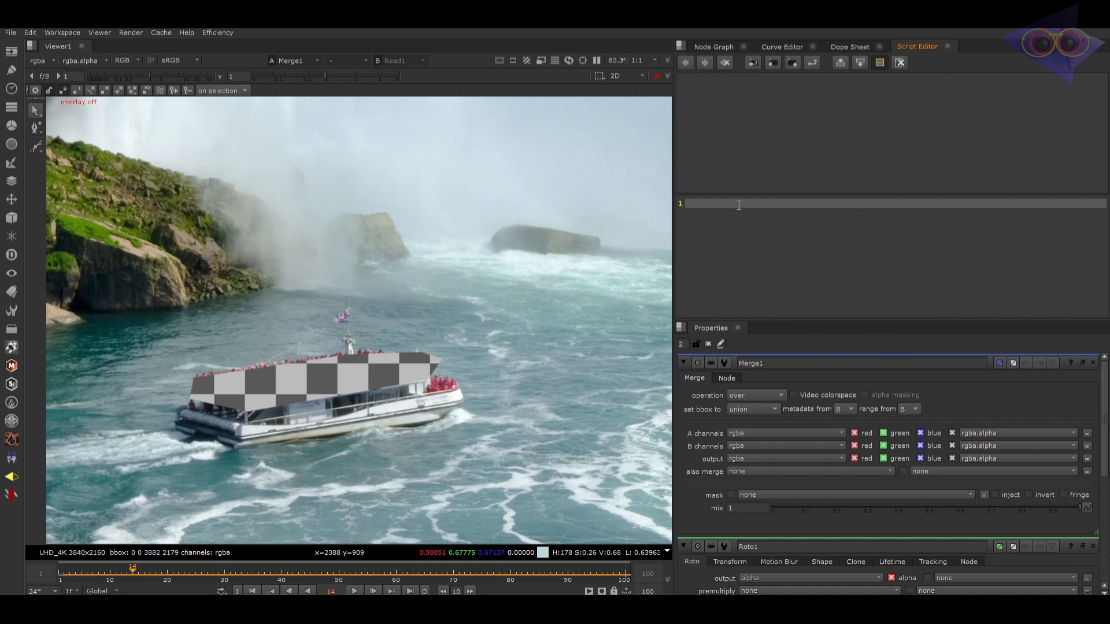
key("ctrl+v")
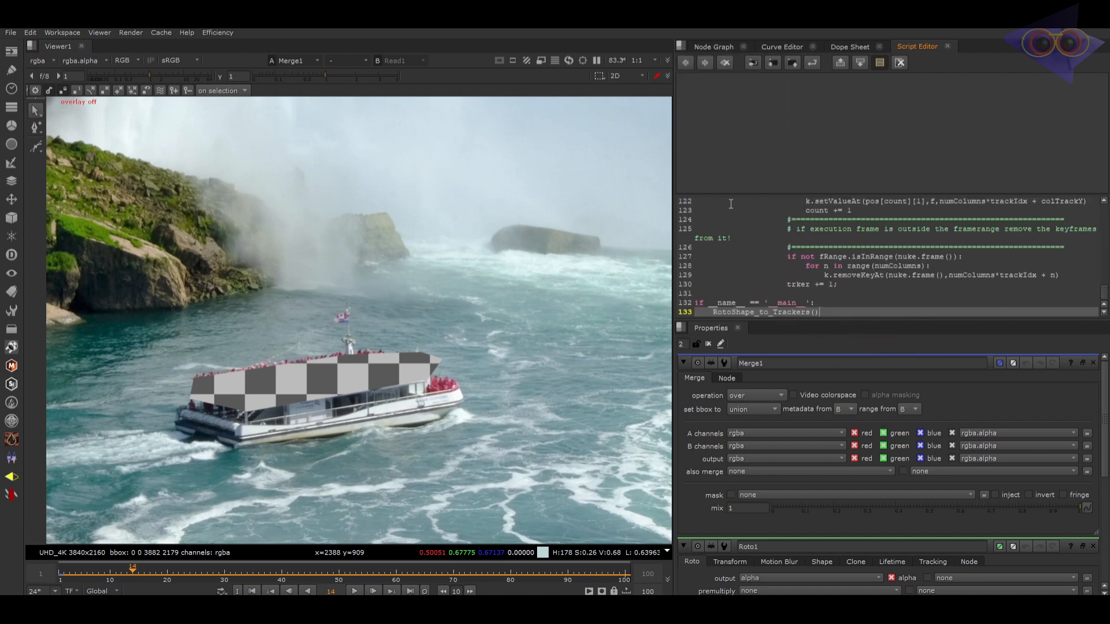
Step: Run the entire pasted script to bake the roto shape into trackers over frame range 1-100
left_click(821, 256)
key("ctrl+a")
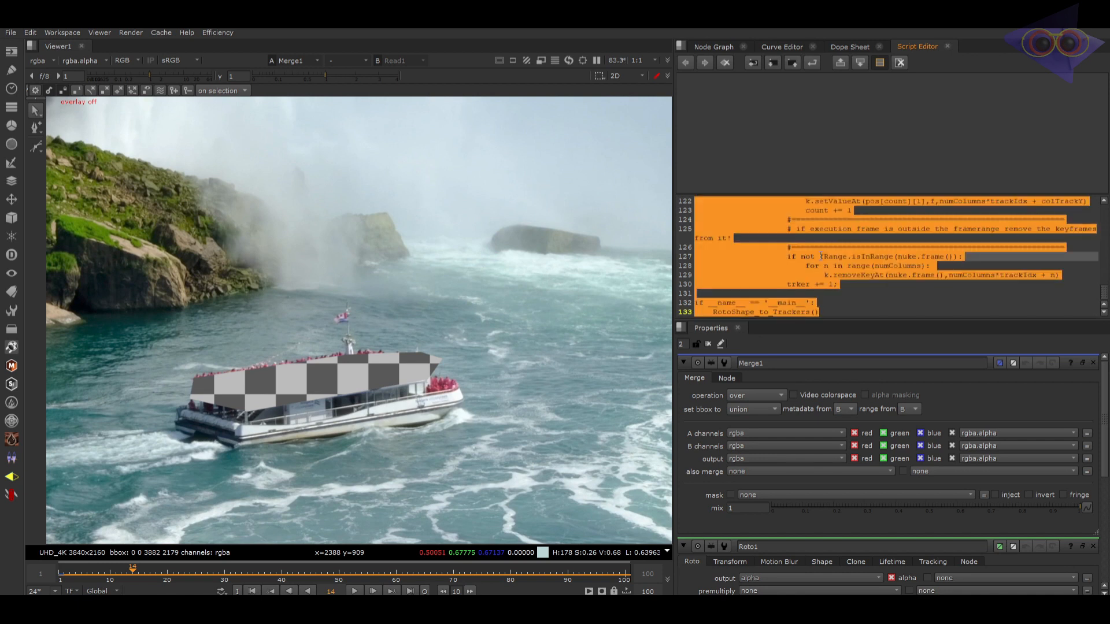
left_click(812, 62)
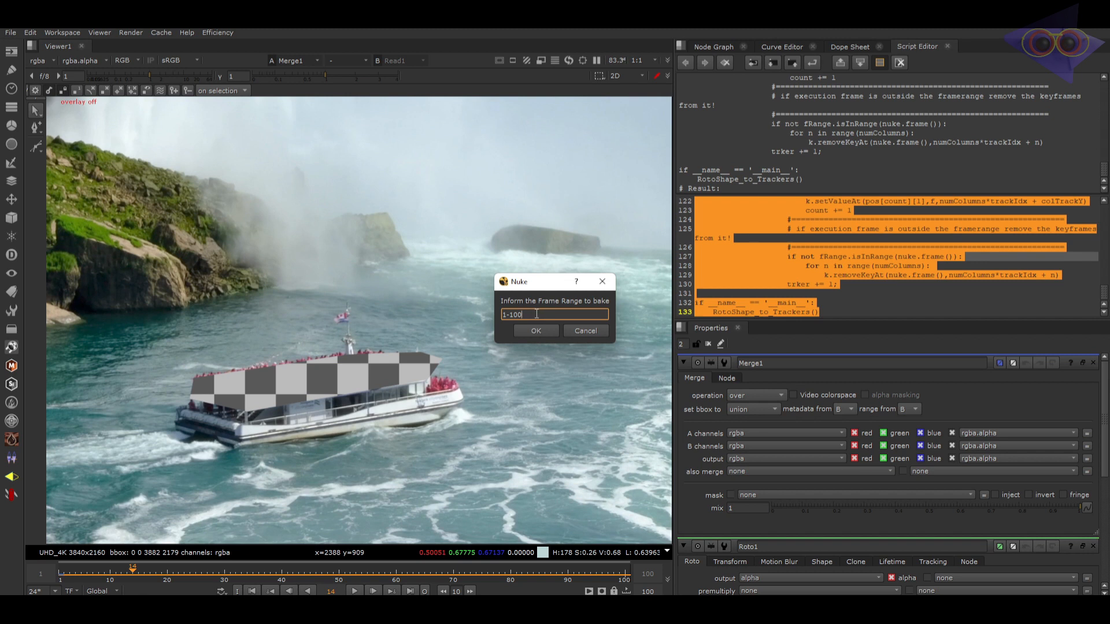
left_click(530, 330)
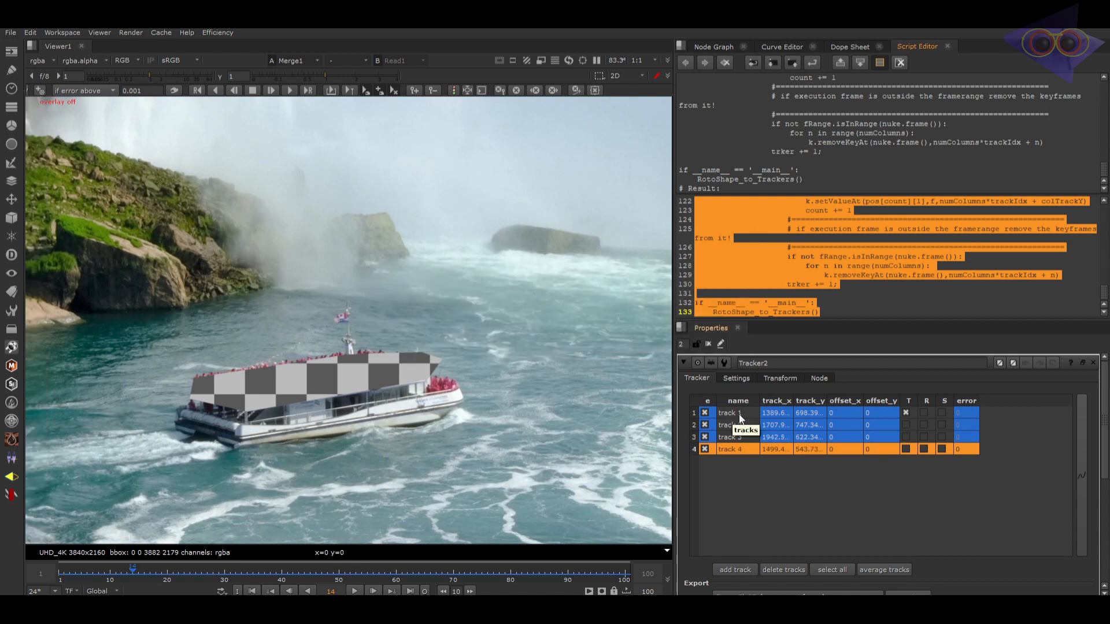
left_click(217, 33)
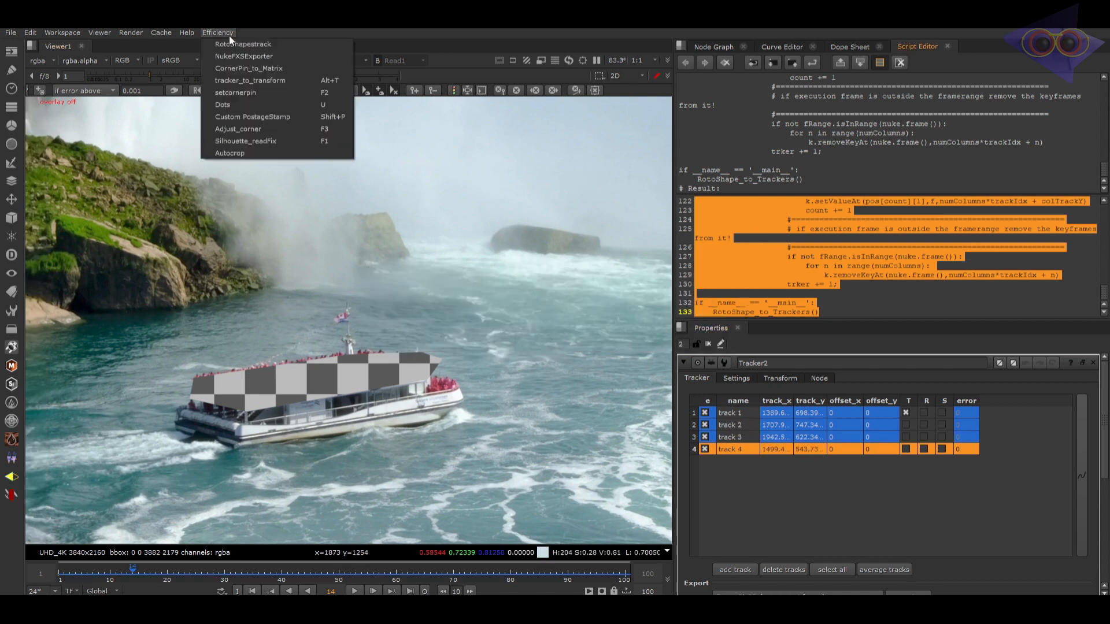
left_click(782, 506)
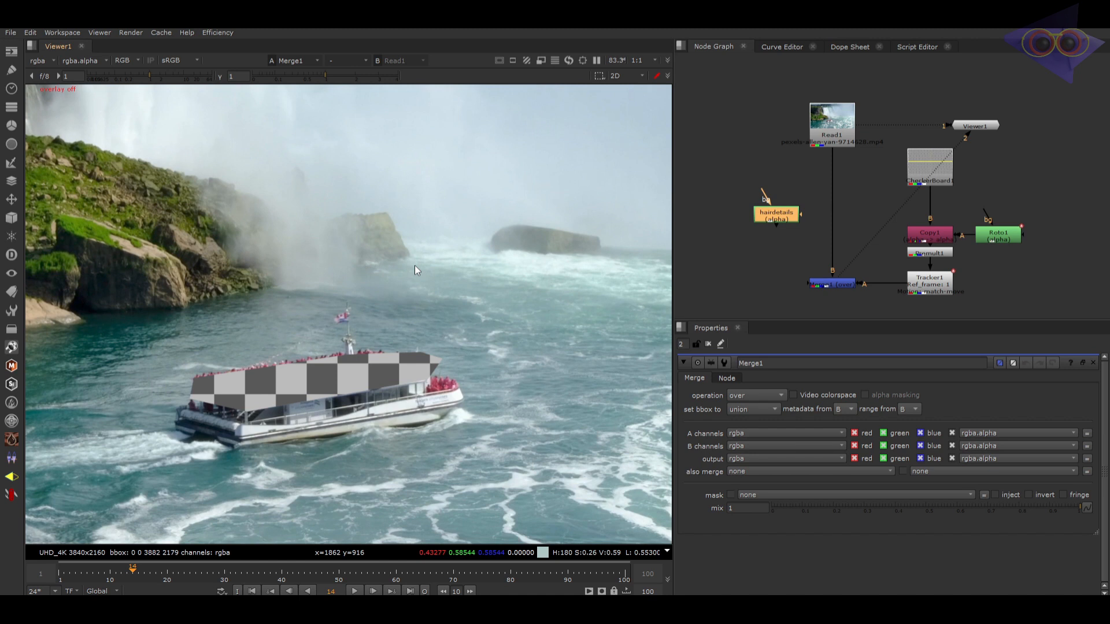
Step: Move the hairdetails node away from the Read1 branch and run NukeFXSExporter on it for frame range 1-100
left_click_drag(772, 216, 794, 192)
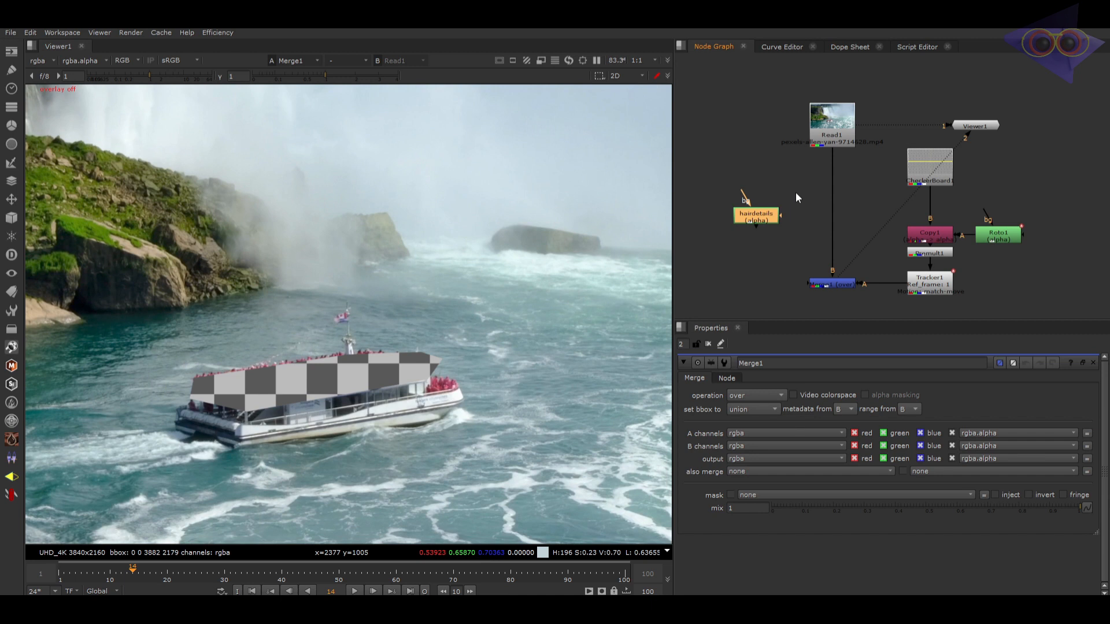
left_click_drag(795, 192, 728, 241)
left_click(224, 32)
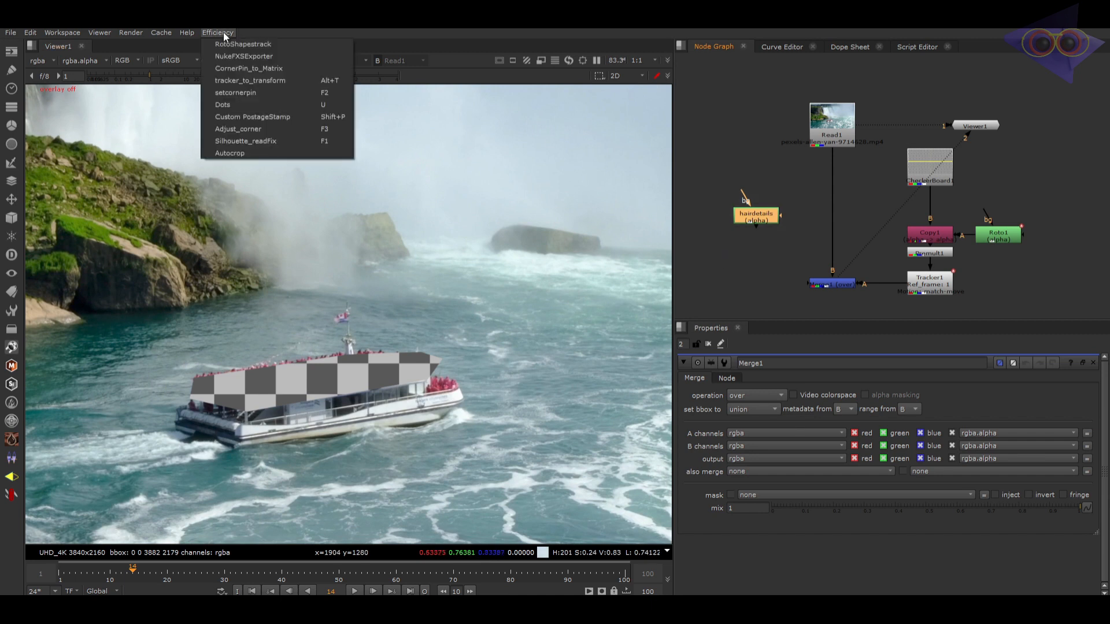
left_click(244, 58)
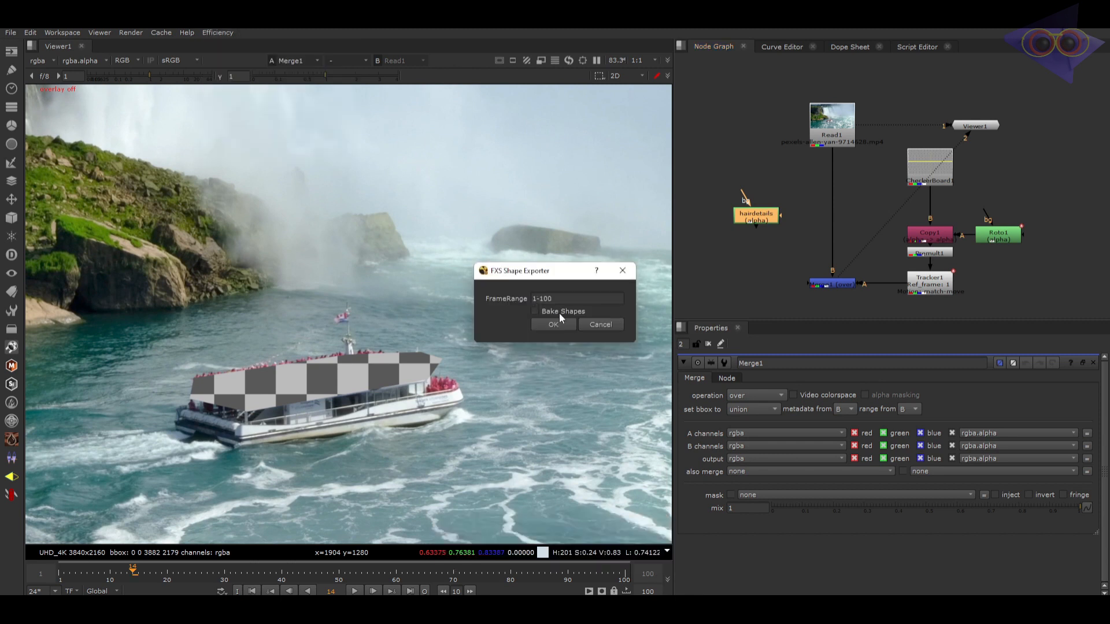
left_click(623, 270)
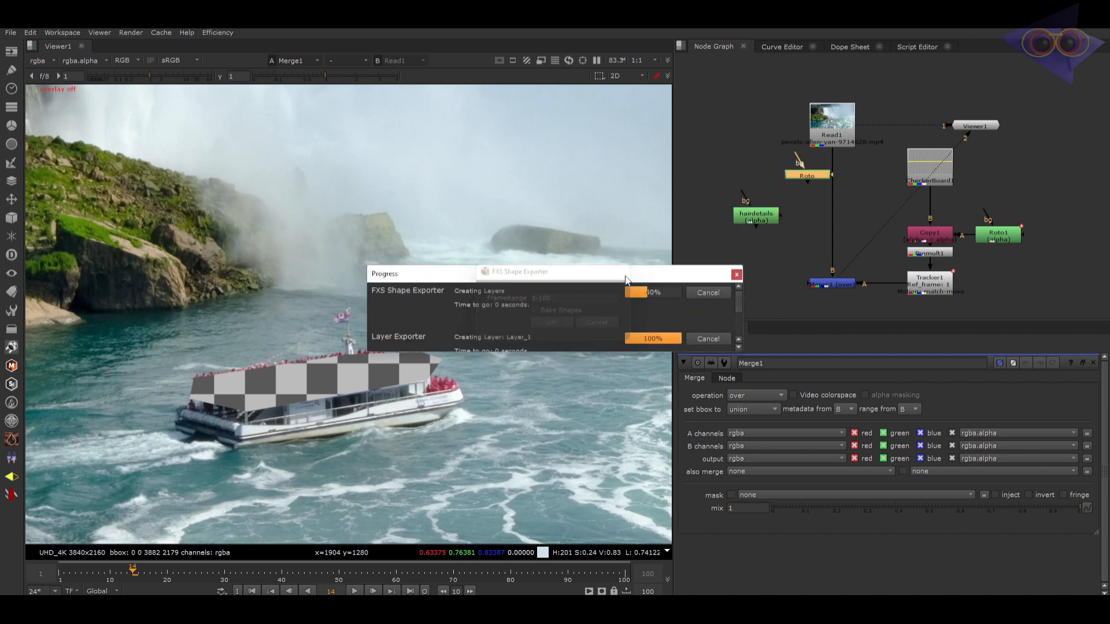
left_click(627, 283)
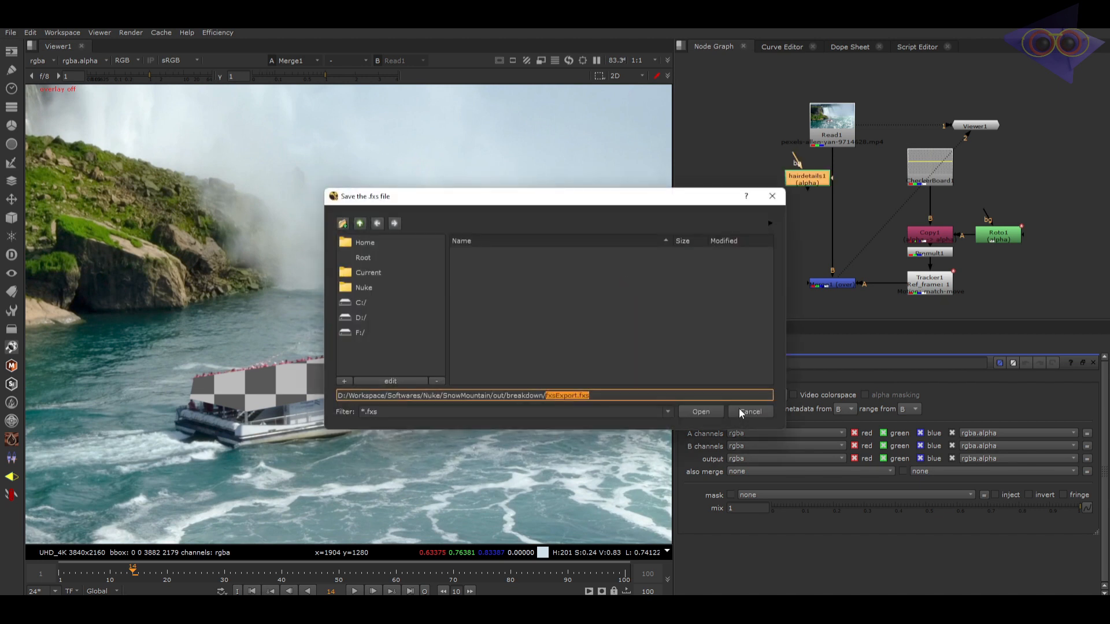